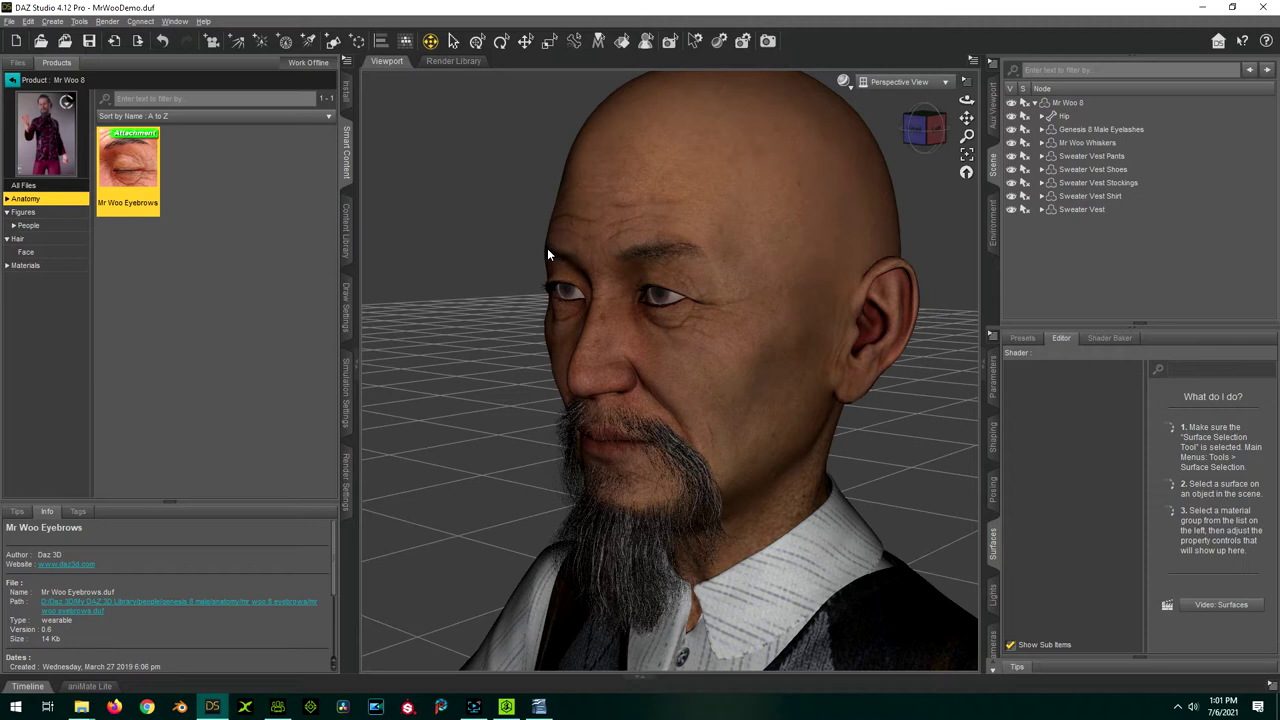
Load Mr Woo Eyebrows onto the figure, then select Mr Woo 8 in the Scene pane.
{"action": "double_click", "coordinate": [123, 184]}
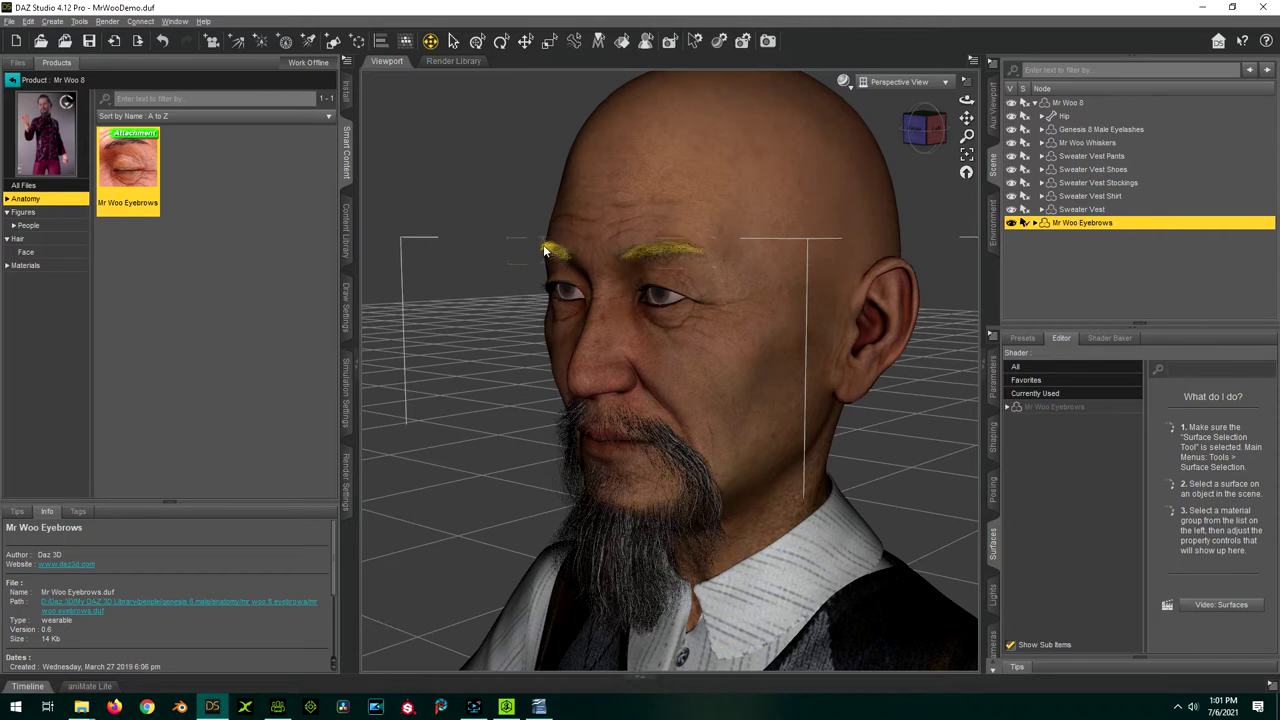
{"action": "left_click", "coordinate": [618, 353]}
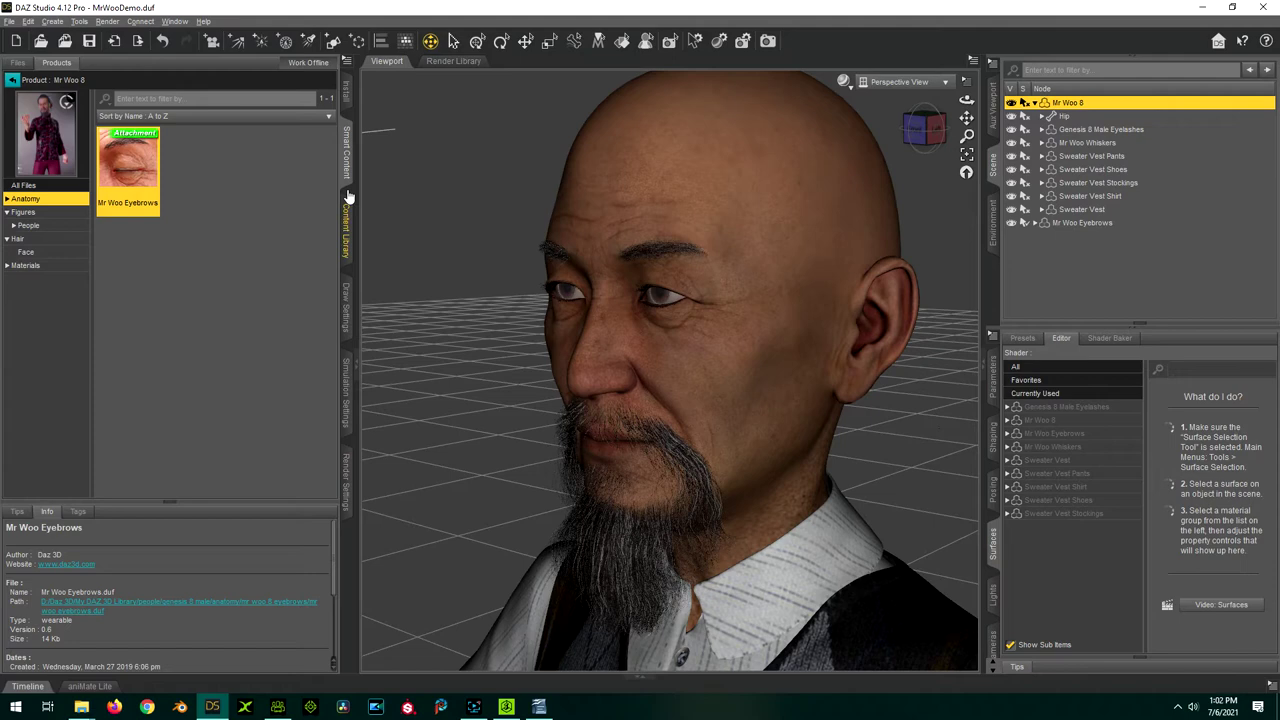
Apply the G8MaleA_pose A-pose to Mr Woo from the Content Library.
{"action": "left_click", "coordinate": [346, 222]}
{"action": "left_click", "coordinate": [277, 229]}
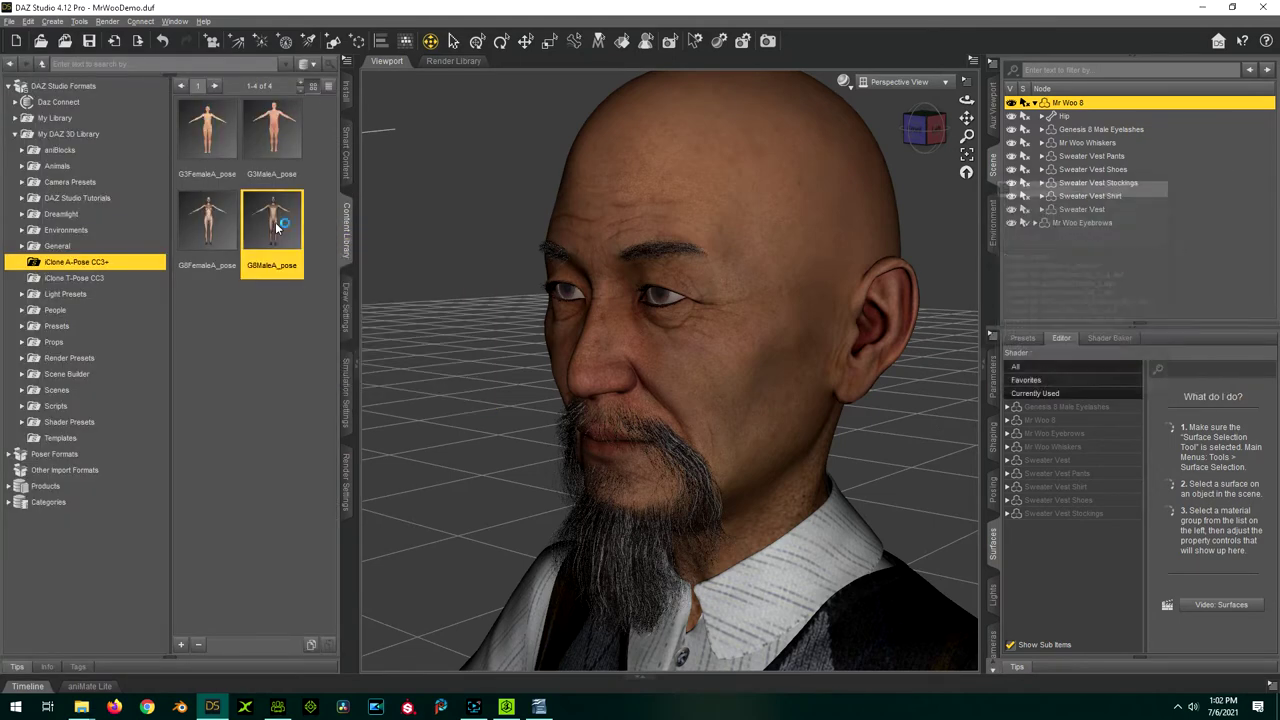
{"action": "scroll", "coordinate": [510, 189], "scroll_direction": "down", "scroll_amount": 5}
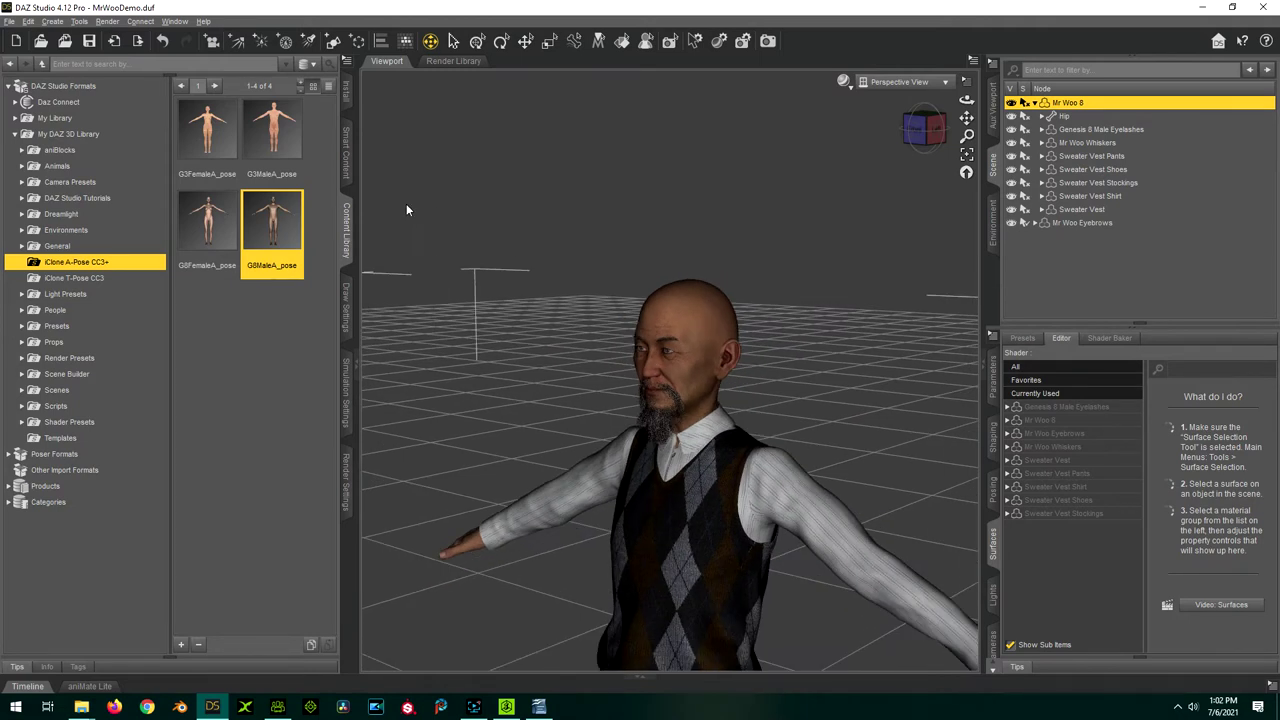
Export the scene to an FBX file, accepting the FBX Export Options.
{"action": "left_click", "coordinate": [9, 21]}
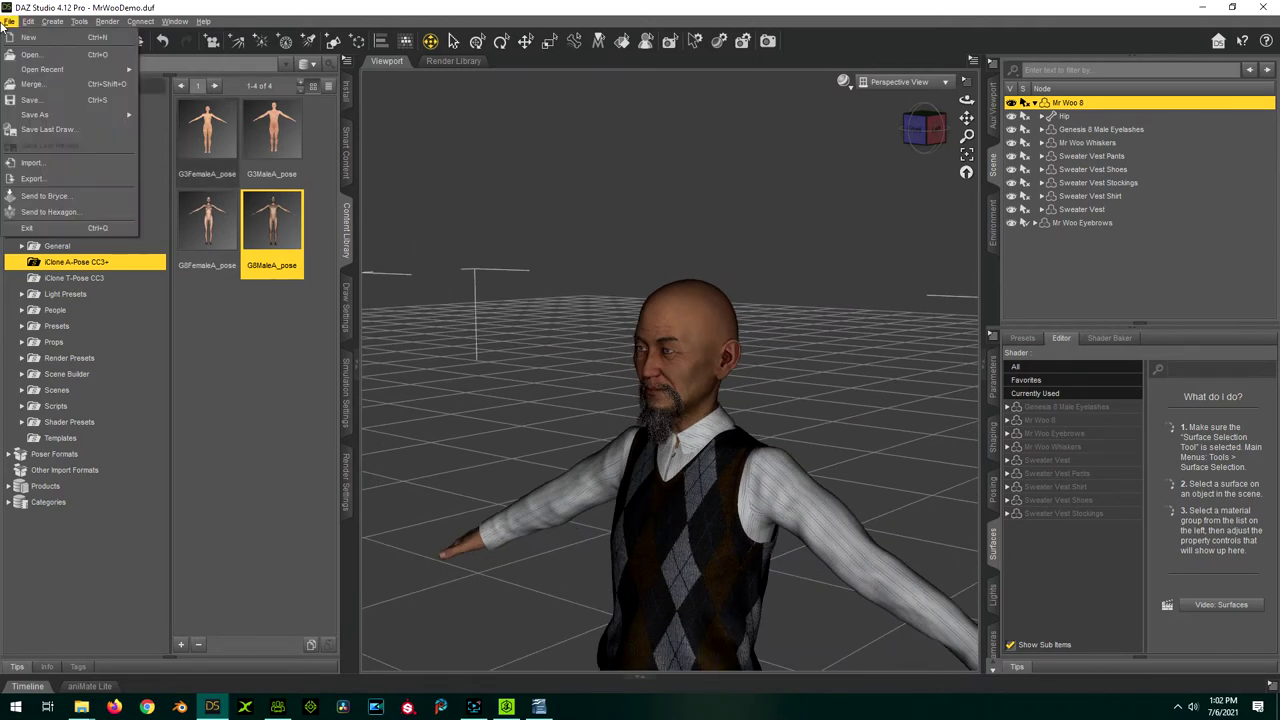
{"action": "left_click", "coordinate": [32, 178]}
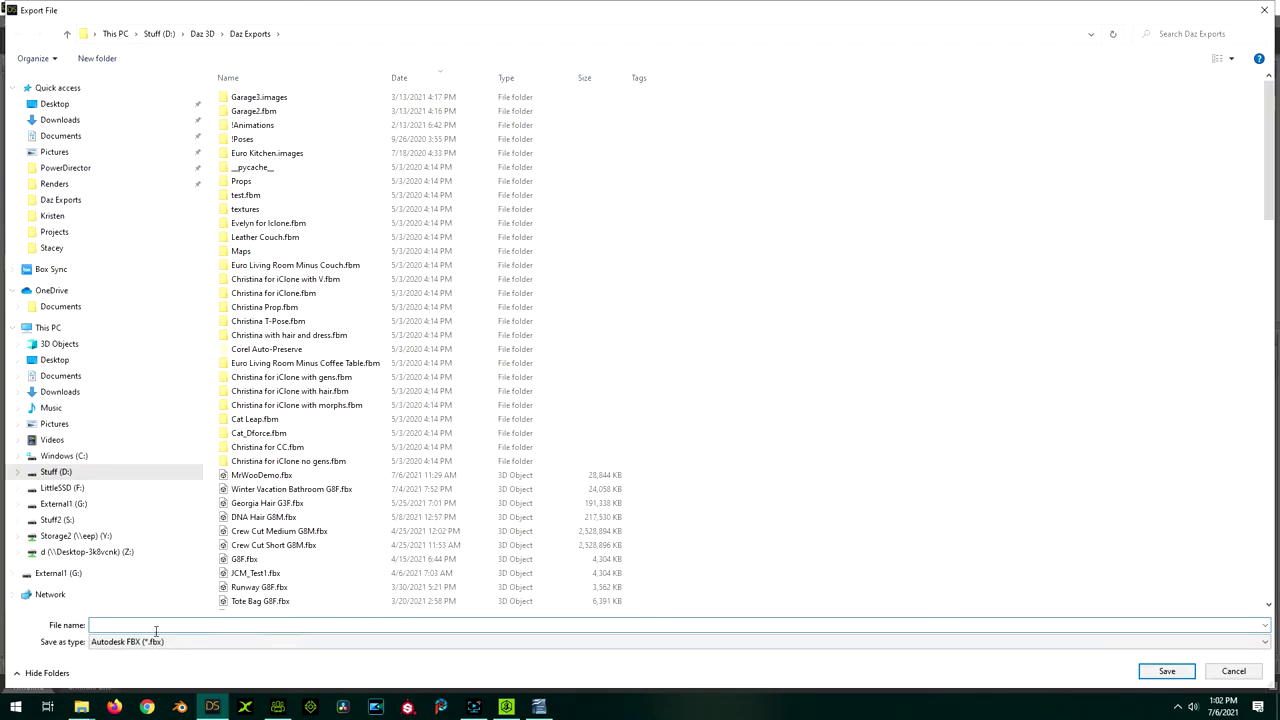
{"action": "double_click", "coordinate": [262, 560]}
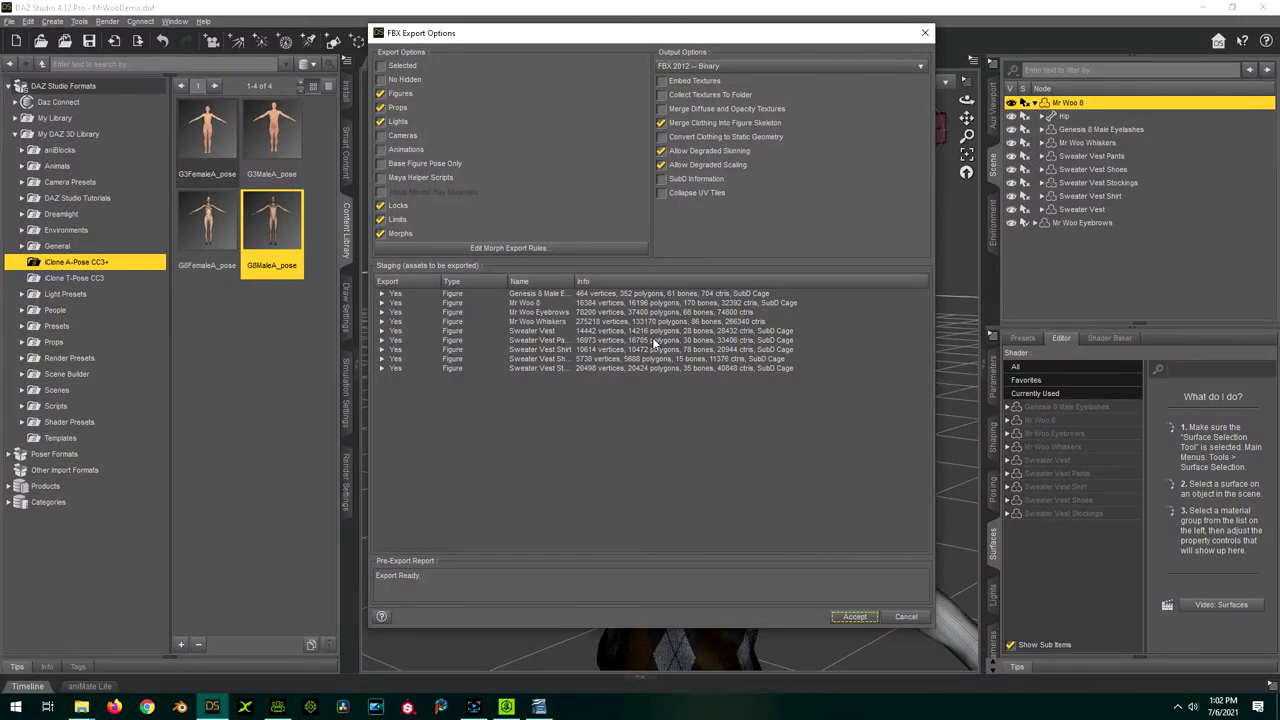
{"action": "left_click", "coordinate": [852, 617]}
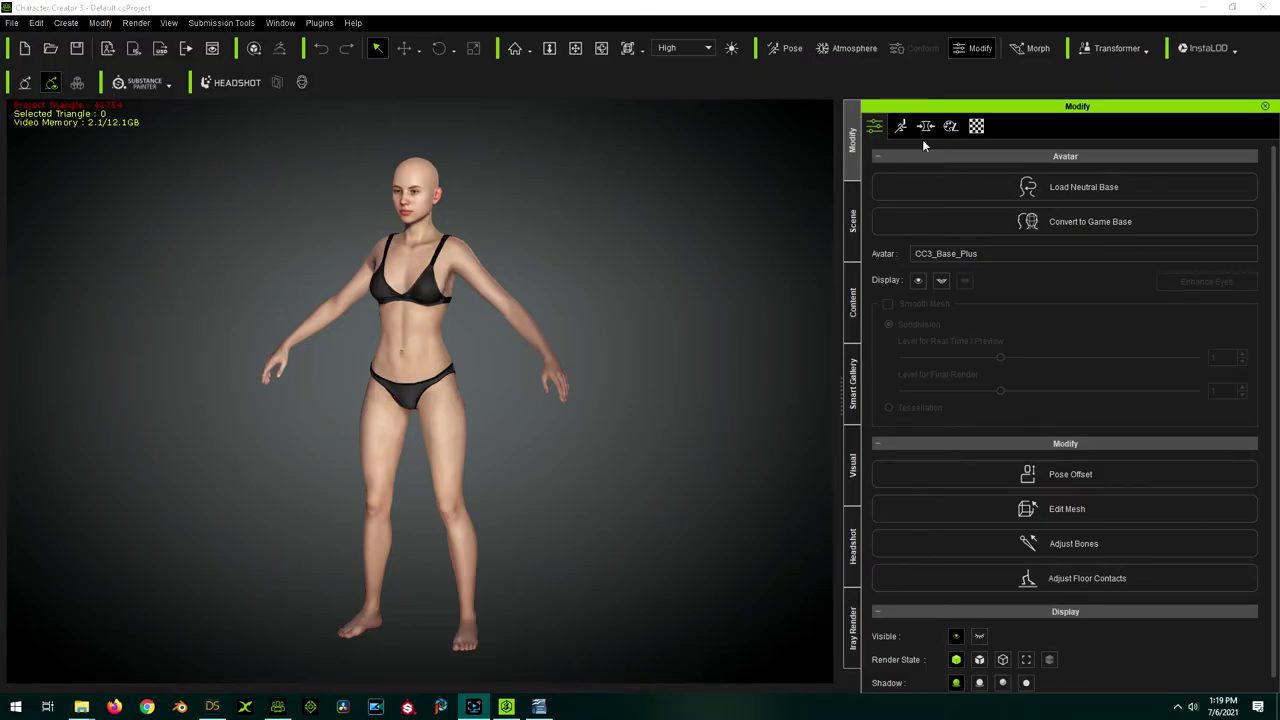
Import MrWooDemo.fbx through Transformer > CC3+, choosing ADVANCED texture loading.
{"action": "left_click", "coordinate": [1118, 52]}
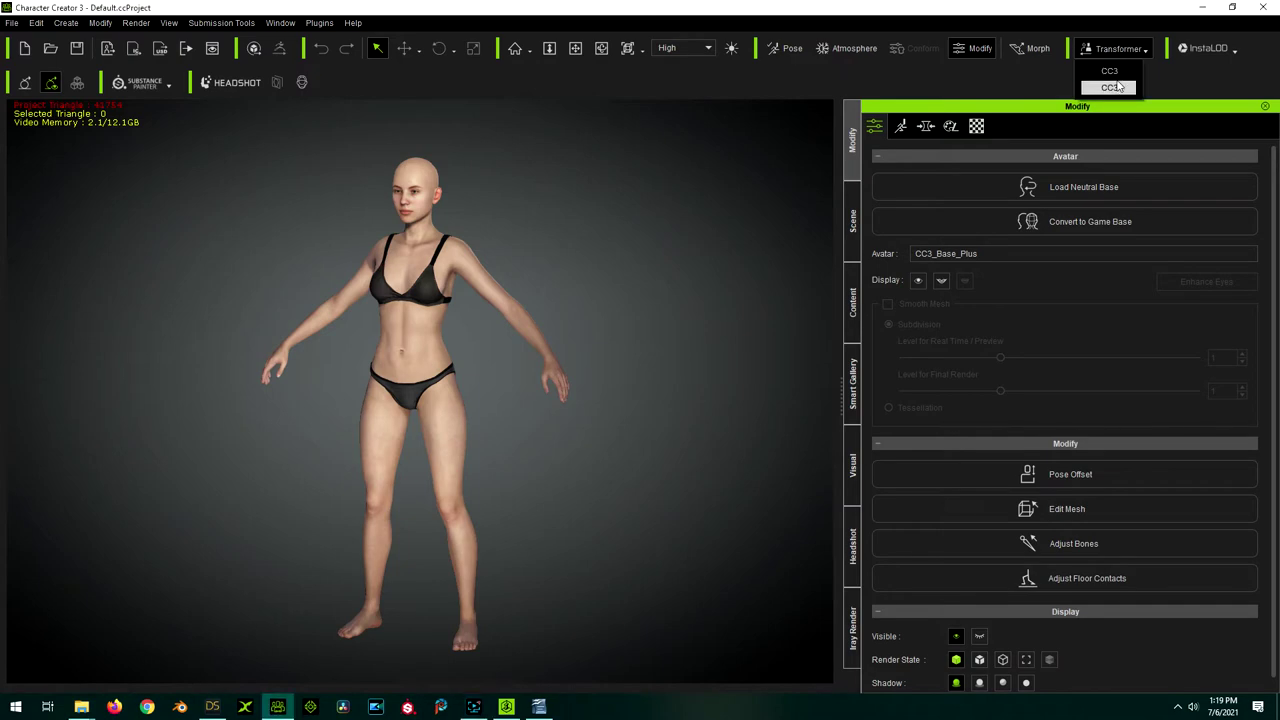
{"action": "left_click", "coordinate": [1108, 88]}
{"action": "scroll", "coordinate": [471, 273], "scroll_direction": "down", "scroll_amount": 5}
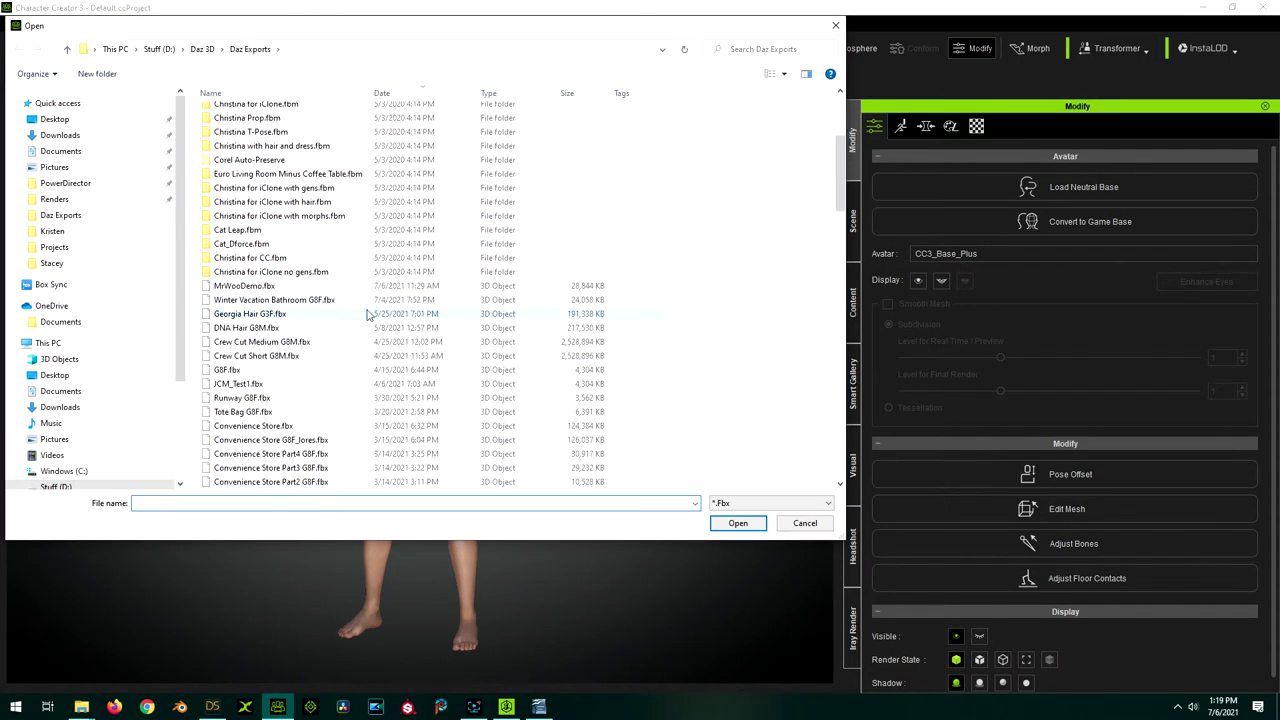
{"action": "left_click", "coordinate": [287, 287]}
{"action": "double_click", "coordinate": [287, 290]}
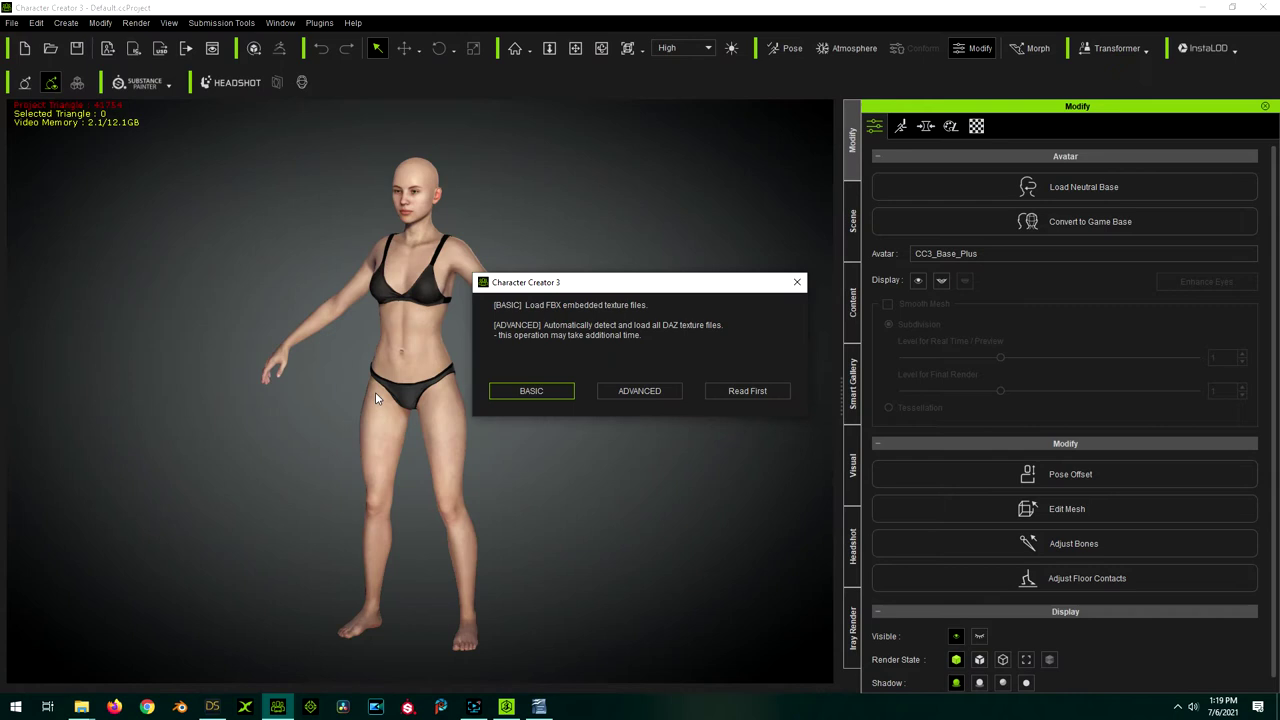
{"action": "left_click", "coordinate": [643, 400]}
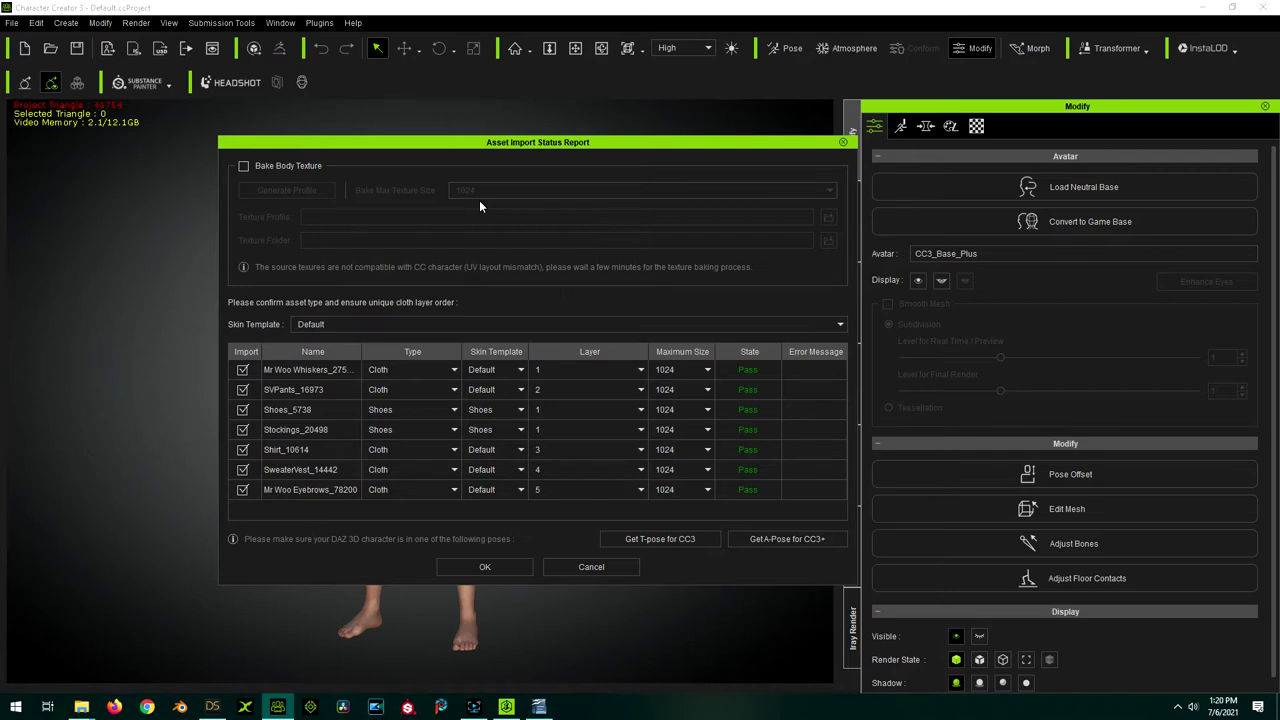
Enable Bake Body Texture and set the bake maximum texture size to 4096.
{"action": "left_click", "coordinate": [269, 169]}
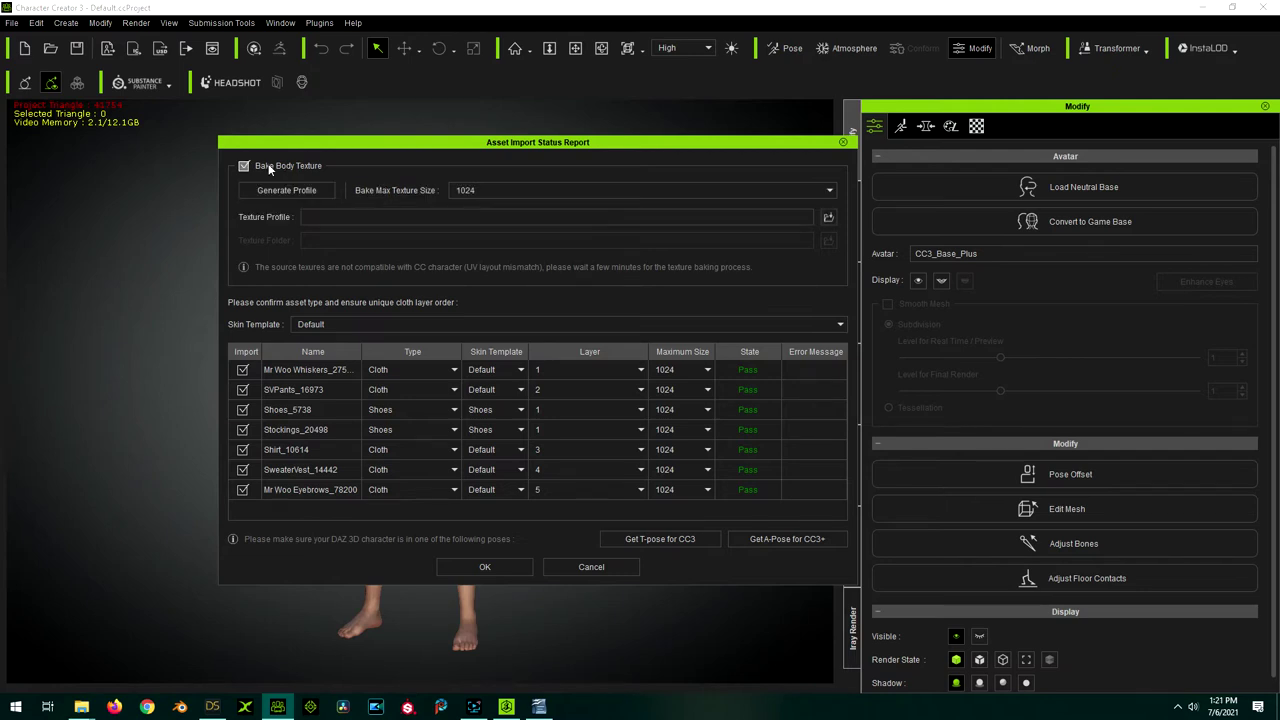
{"action": "left_click", "coordinate": [475, 190]}
{"action": "left_click", "coordinate": [473, 224]}
Set Mr Woo Eyebrows to type Hair,Brows,Beard on the Brows layer.
{"action": "left_click", "coordinate": [450, 495]}
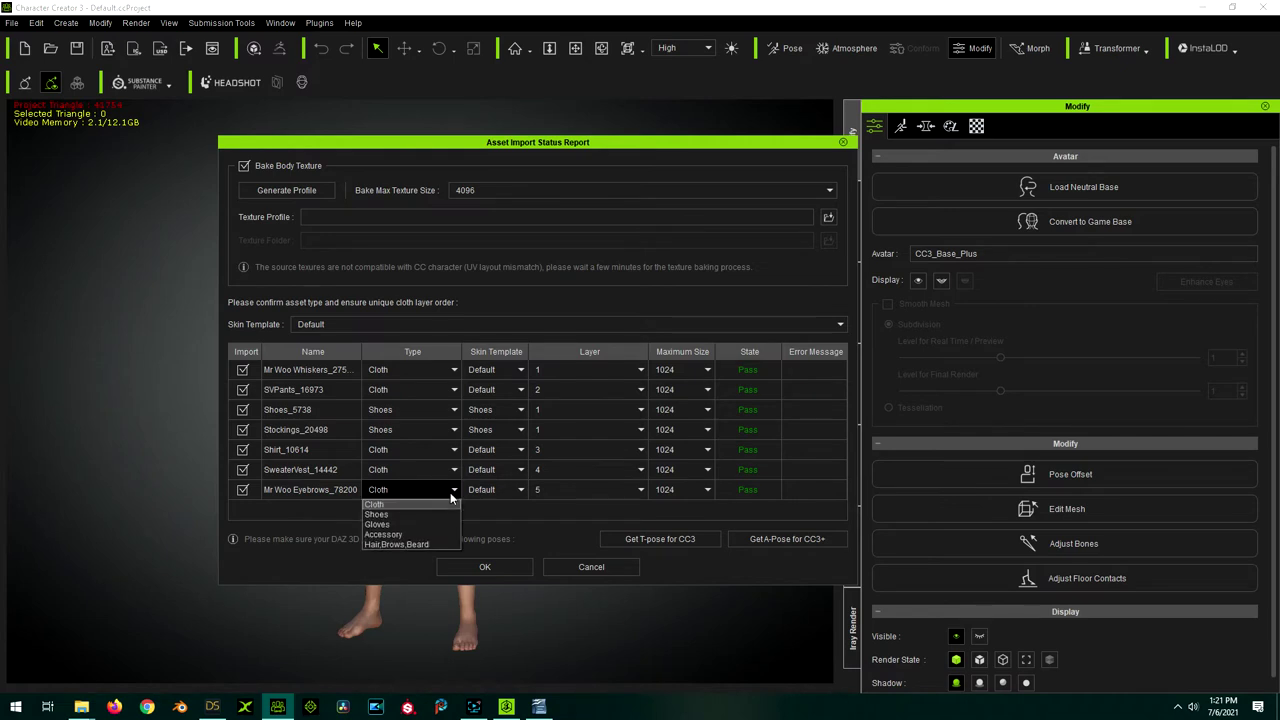
{"action": "left_click", "coordinate": [414, 542]}
{"action": "left_click", "coordinate": [618, 490]}
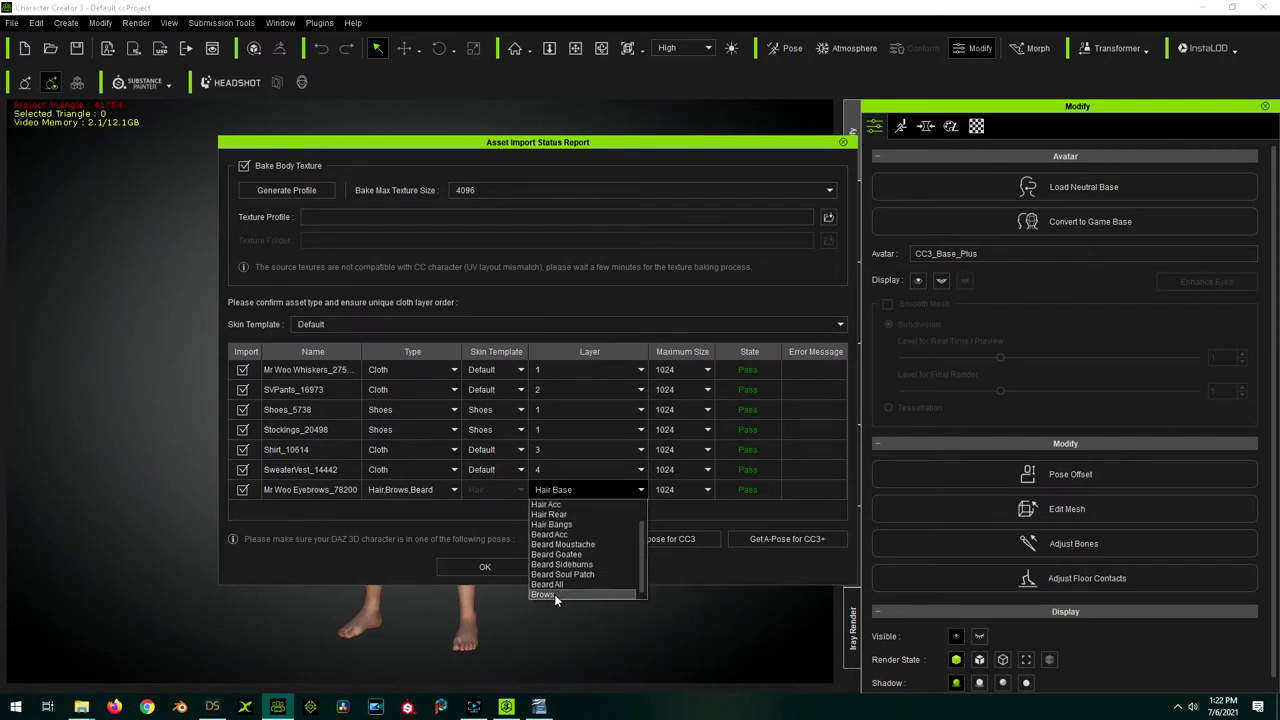
{"action": "left_click", "coordinate": [555, 595]}
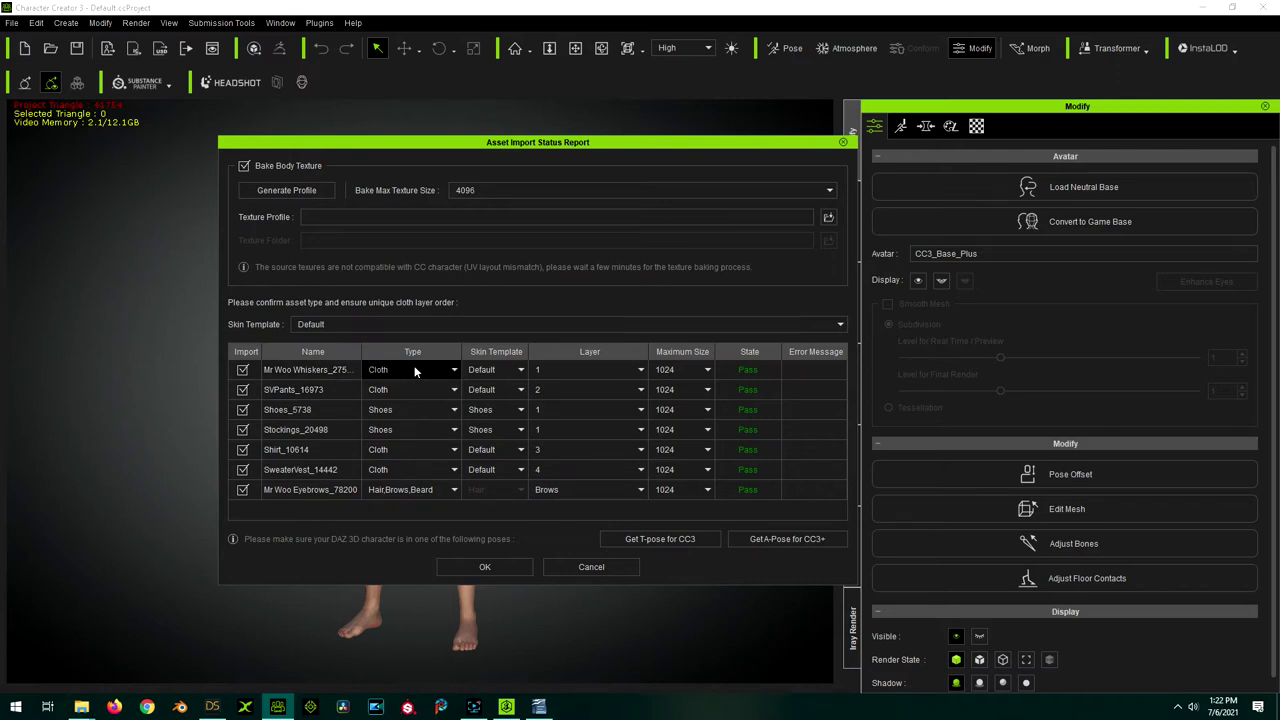
Make the whiskers an Accessory and the stockings Cloth with Other template, then confirm the import.
{"action": "left_click", "coordinate": [415, 371]}
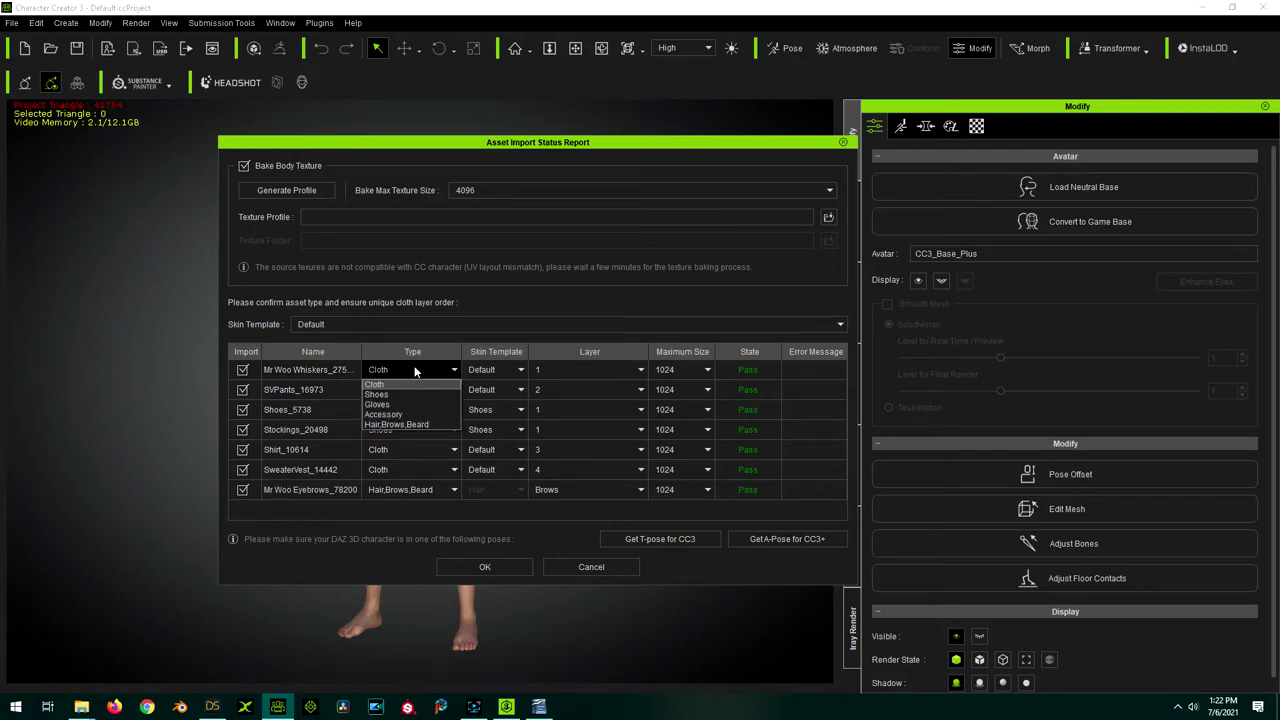
{"action": "left_click", "coordinate": [393, 414]}
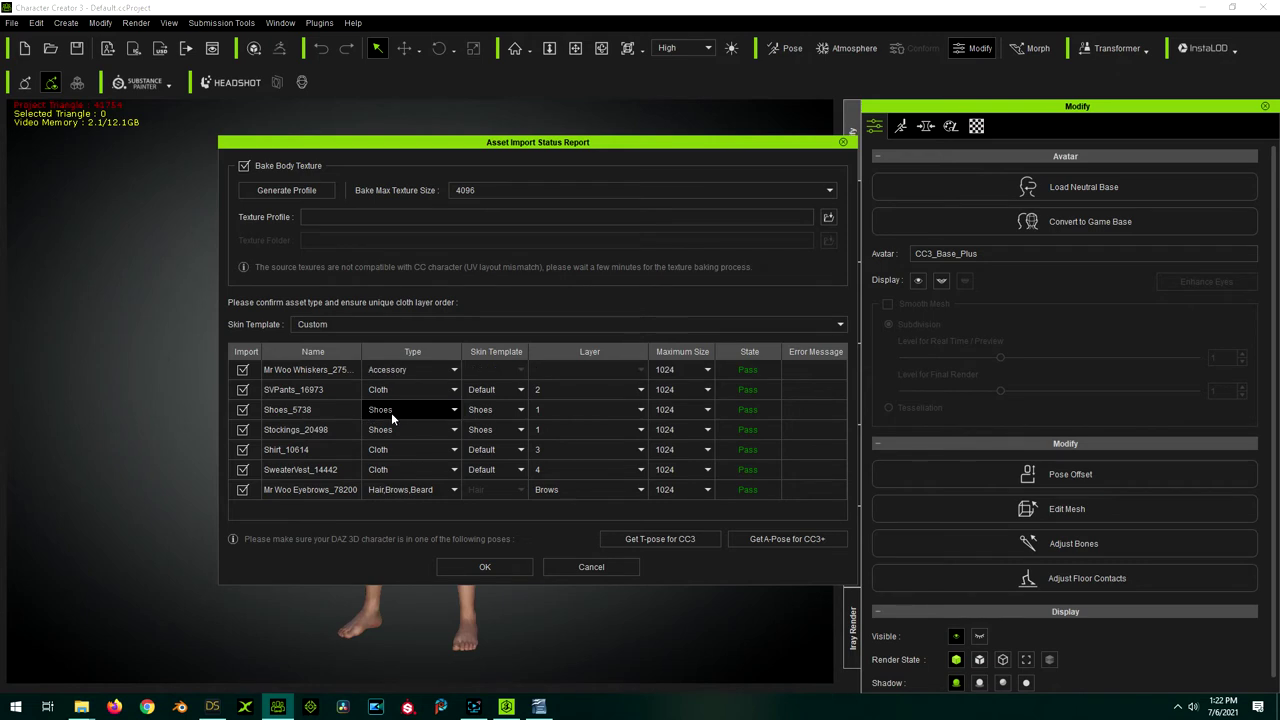
{"action": "left_click", "coordinate": [455, 428]}
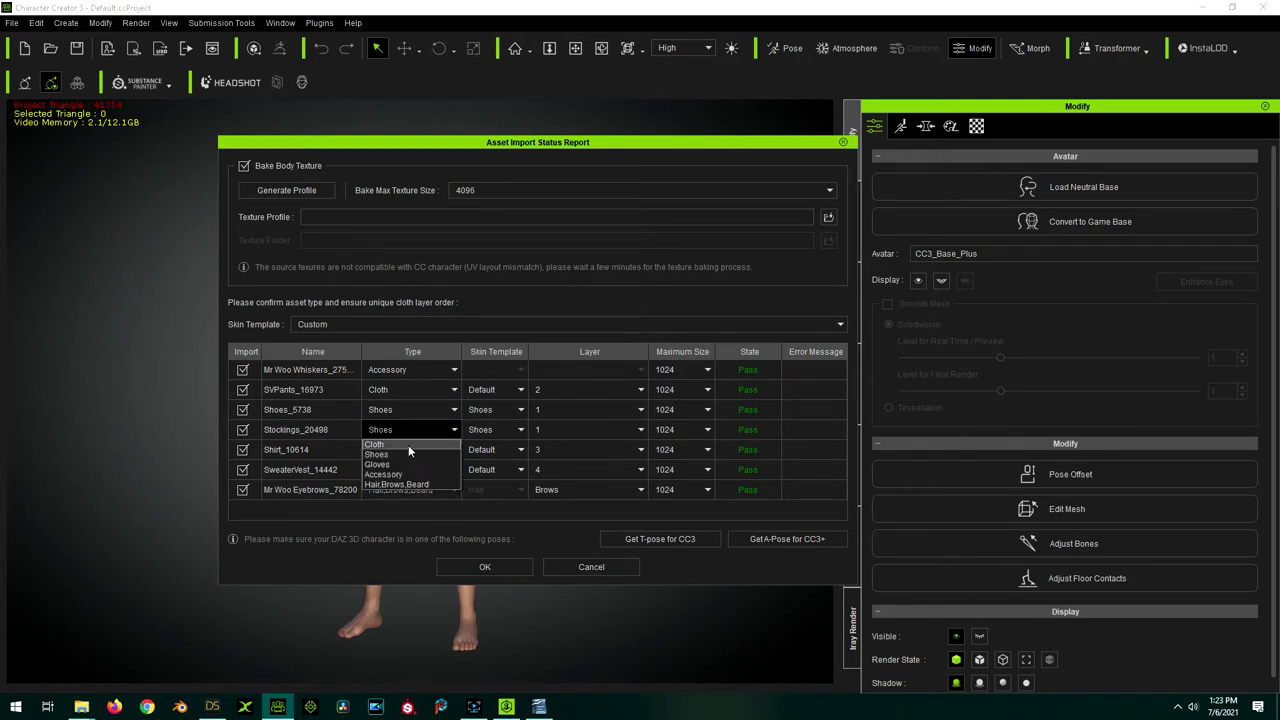
{"action": "left_click", "coordinate": [408, 445]}
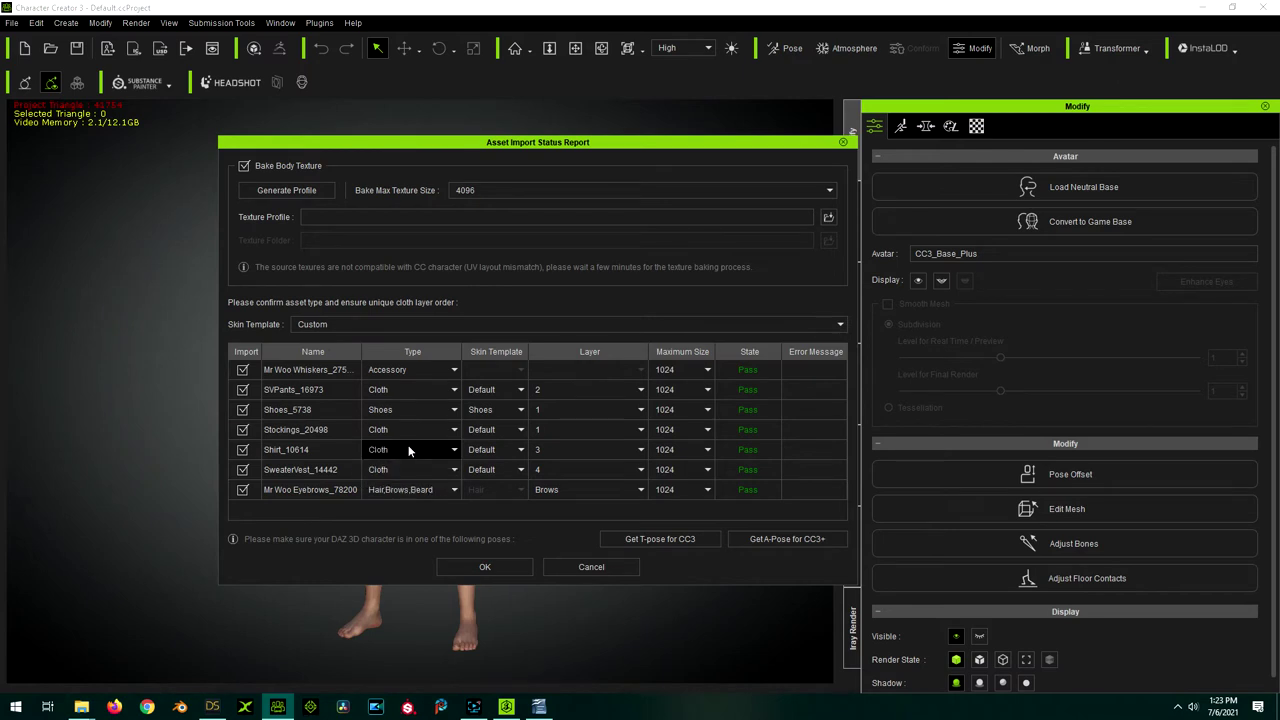
{"action": "left_click", "coordinate": [516, 432]}
{"action": "left_click", "coordinate": [490, 485]}
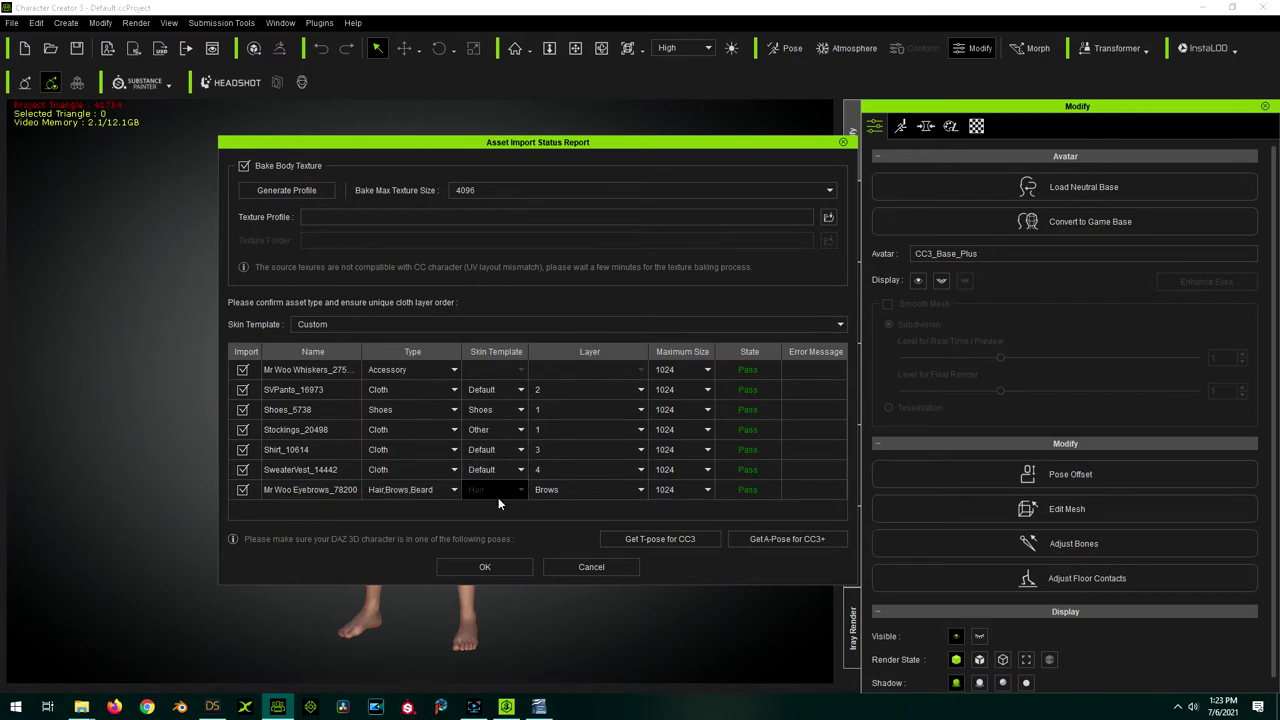
{"action": "scroll", "coordinate": [665, 389], "scroll_direction": "down", "scroll_amount": 1}
{"action": "scroll", "coordinate": [676, 452], "scroll_direction": "down", "scroll_amount": 1}
{"action": "scroll", "coordinate": [676, 480], "scroll_direction": "down", "scroll_amount": 1}
{"action": "left_click", "coordinate": [488, 570]}
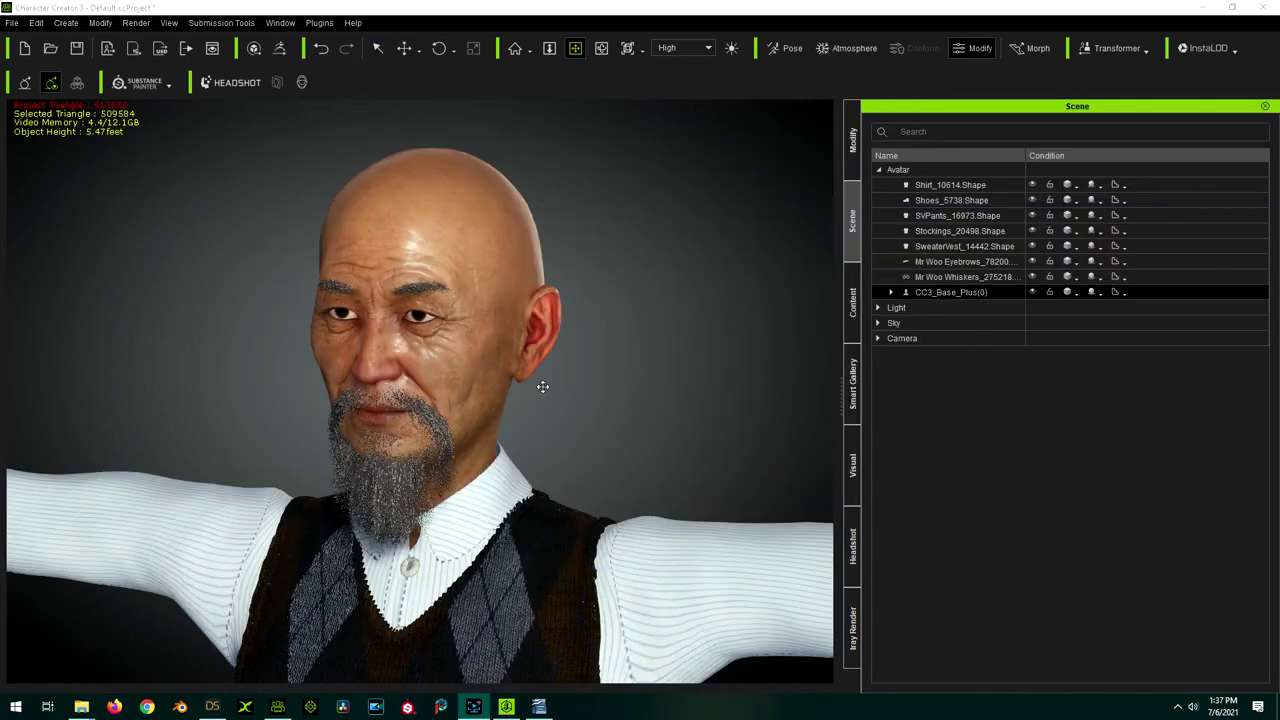
Face Mr Woo, open Edit Facial, and drag the chin up and down to test the beard.
{"action": "right_click_drag", "start_coordinate": [636, 385], "coordinate": [674, 389]}
{"action": "scroll", "coordinate": [421, 365], "scroll_direction": "up", "scroll_amount": 4}
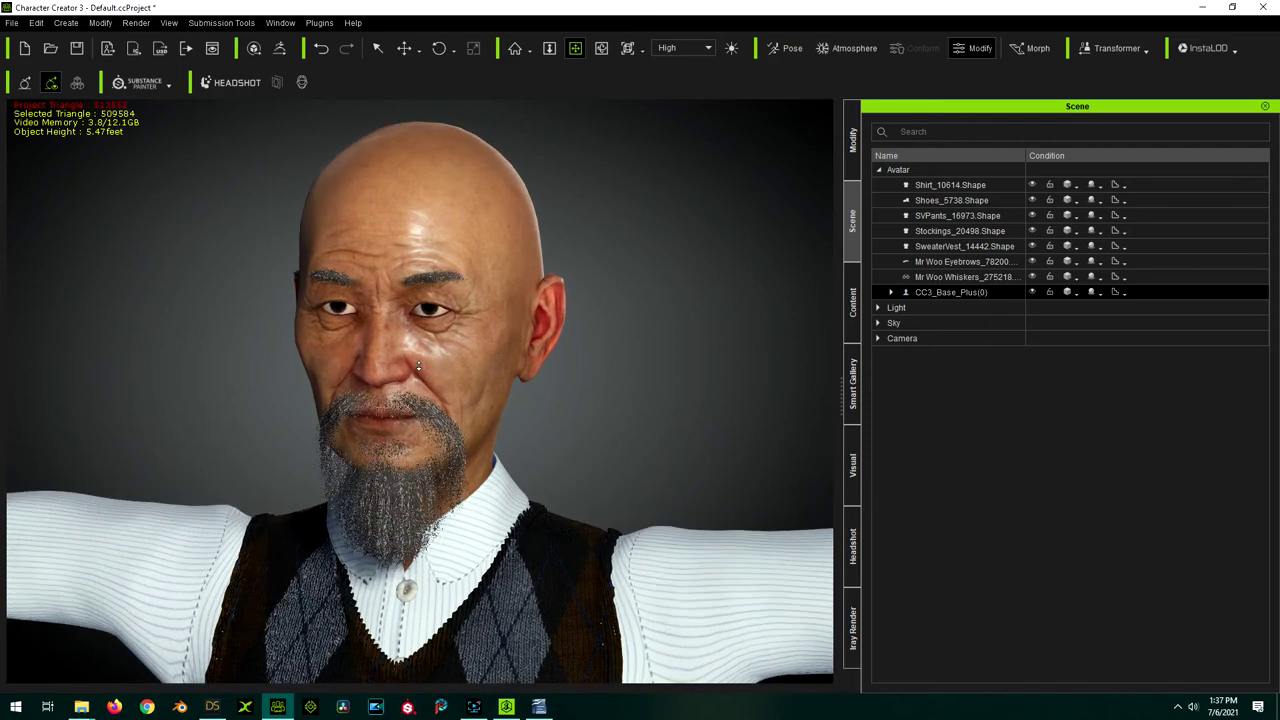
{"action": "left_click", "coordinate": [852, 137]}
{"action": "left_click", "coordinate": [901, 126]}
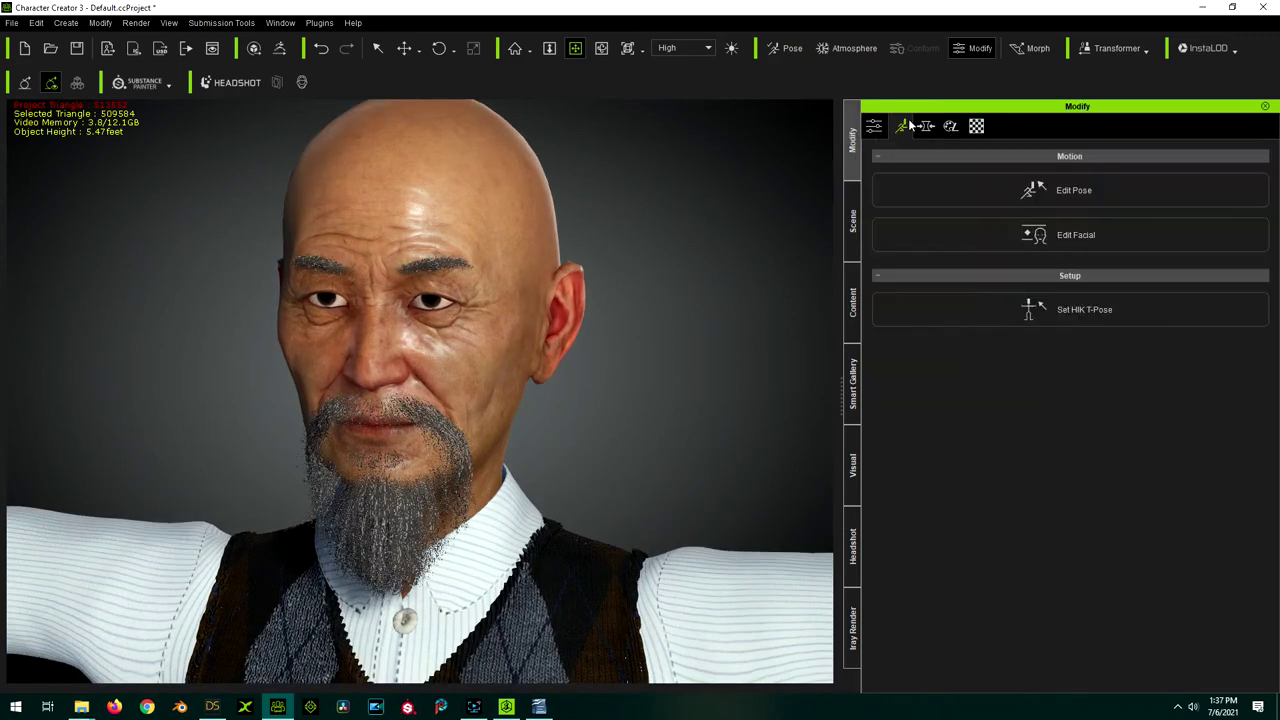
{"action": "left_click", "coordinate": [991, 233]}
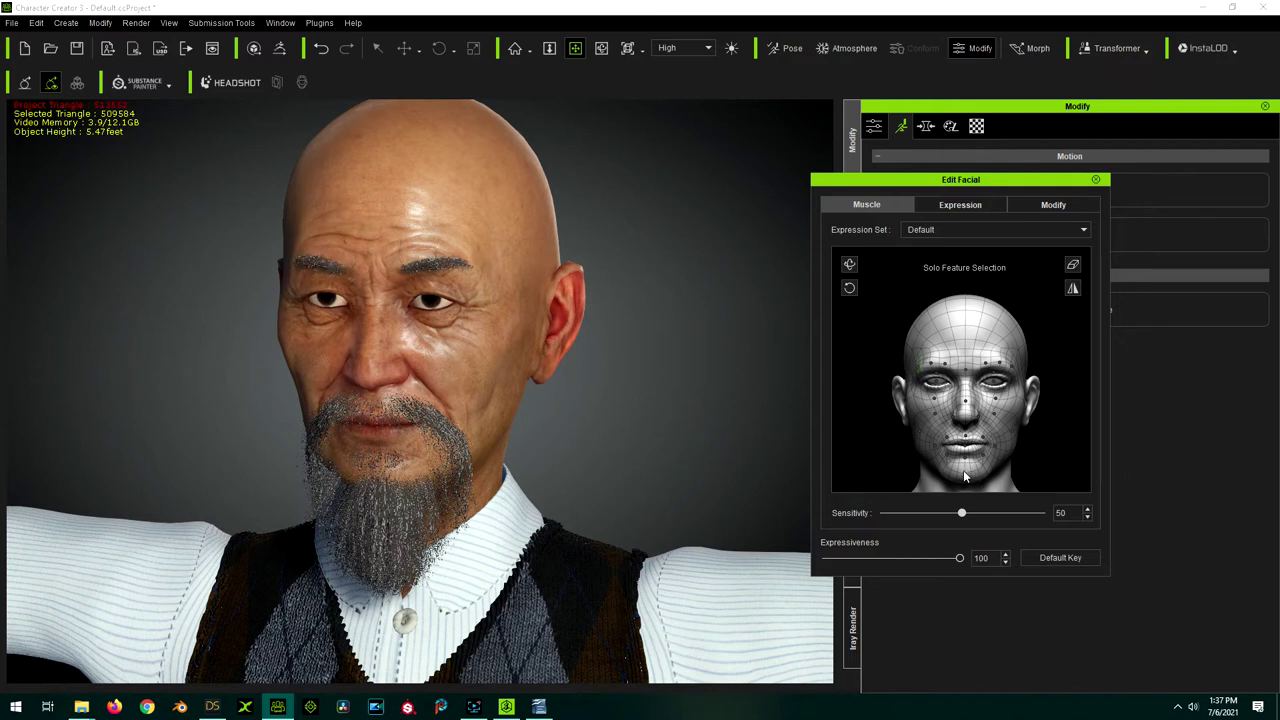
{"action": "left_click_drag", "start_coordinate": [864, 368], "coordinate": [861, 491]}
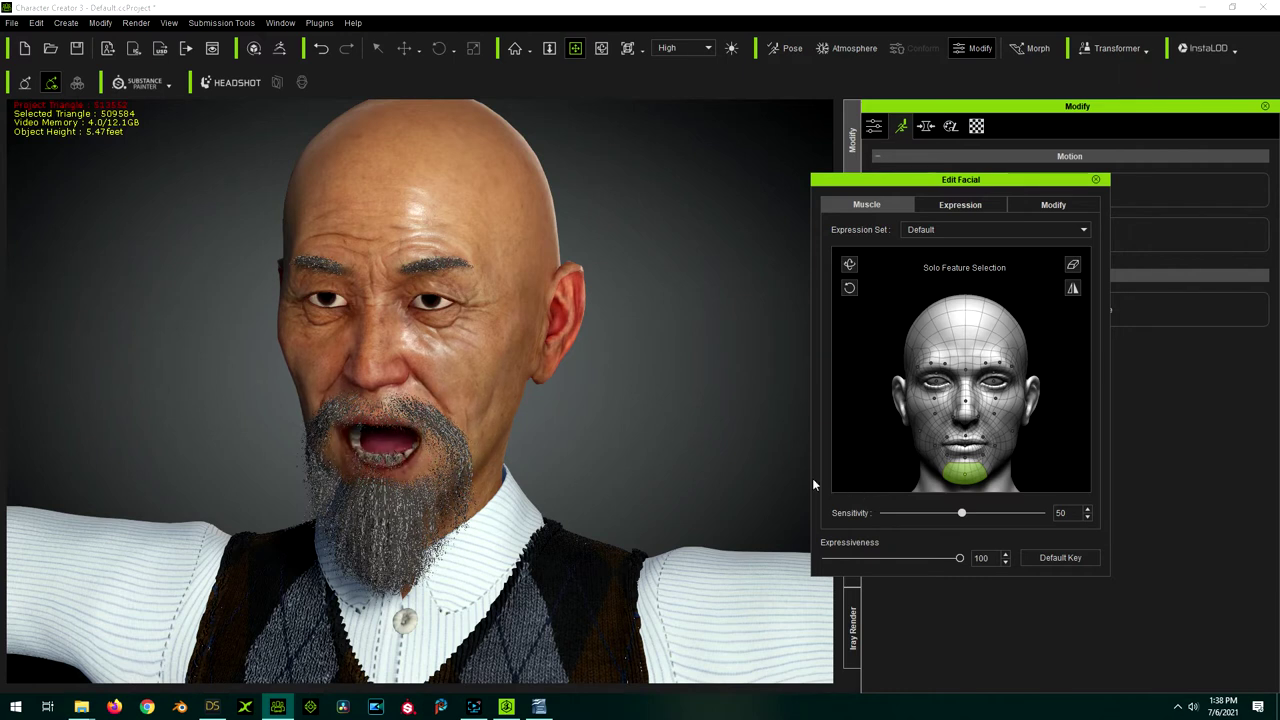
{"action": "left_click_drag", "start_coordinate": [860, 460], "coordinate": [850, 411]}
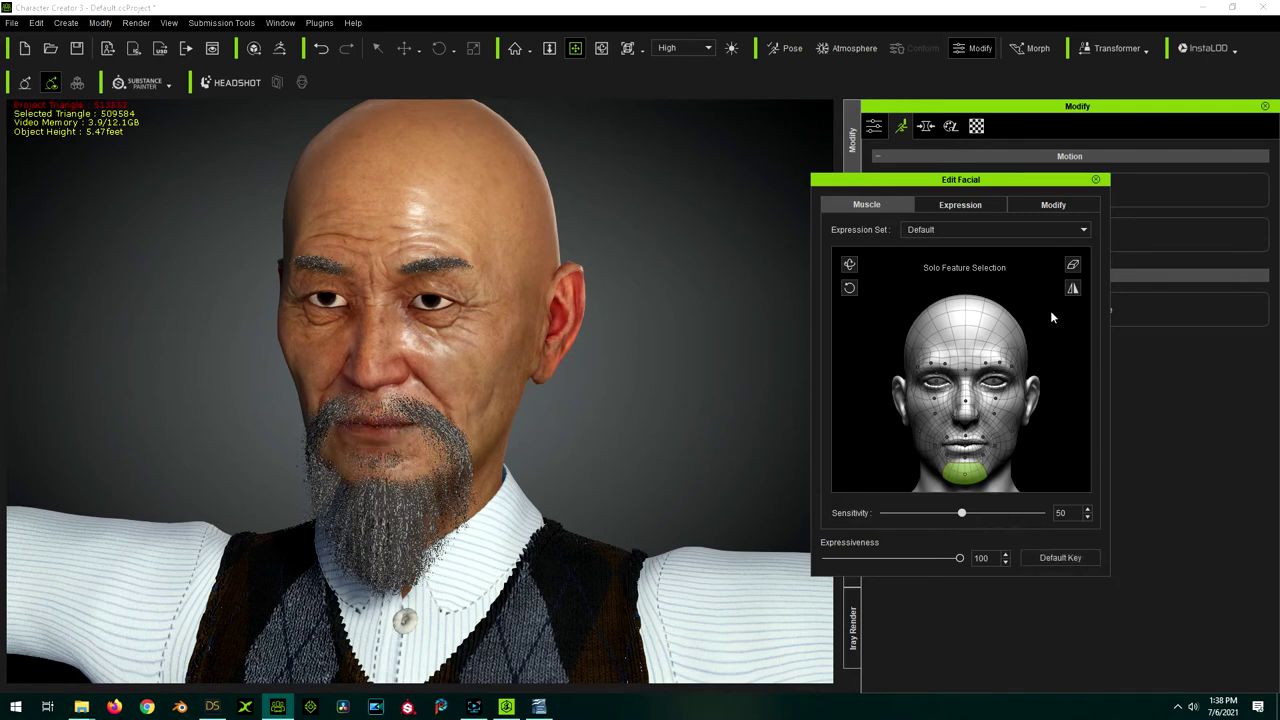
Close the facial editor and show the Mr Woo Whiskers attribute settings under Modify.
{"action": "left_click", "coordinate": [1095, 179]}
{"action": "left_click", "coordinate": [852, 228]}
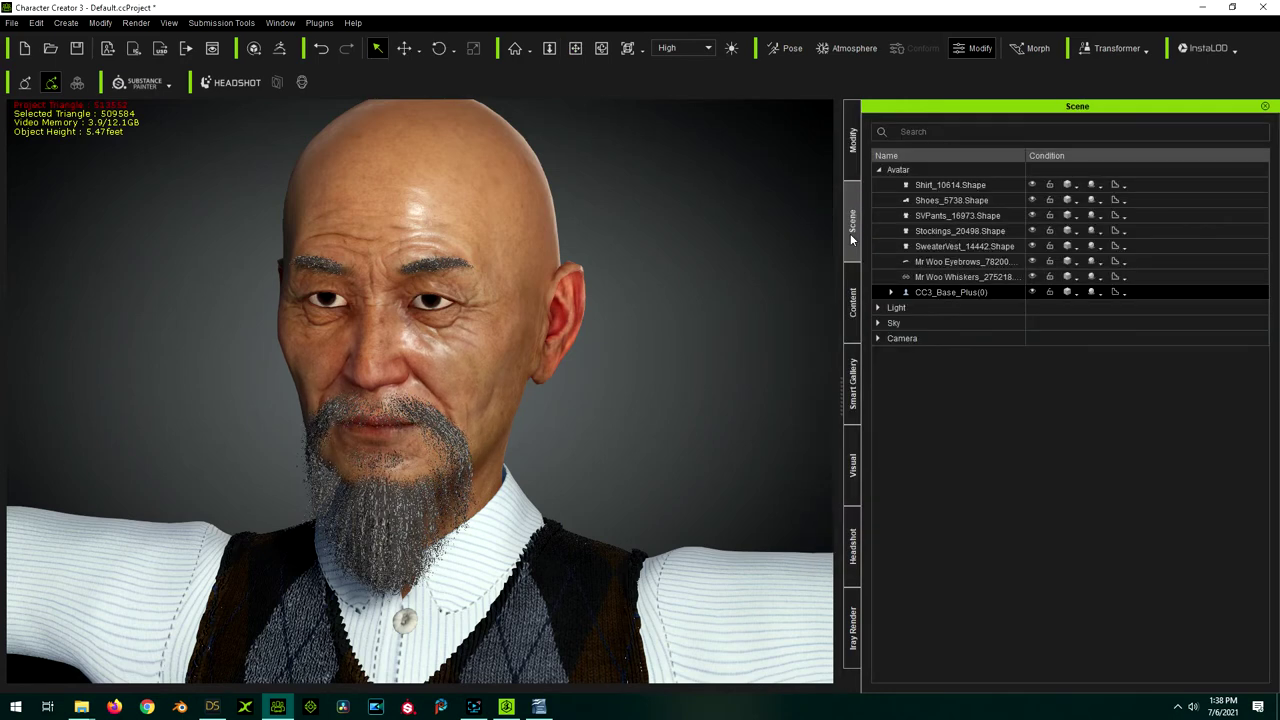
{"action": "left_click", "coordinate": [958, 278]}
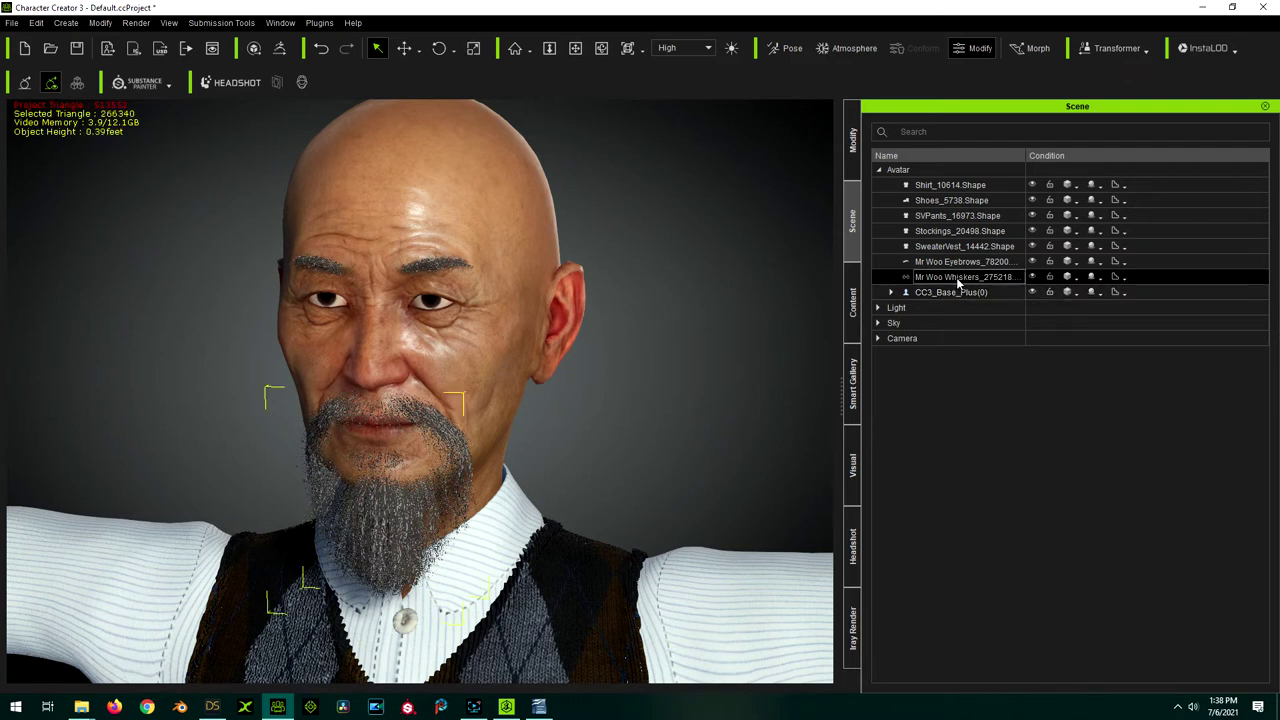
{"action": "left_click", "coordinate": [852, 148]}
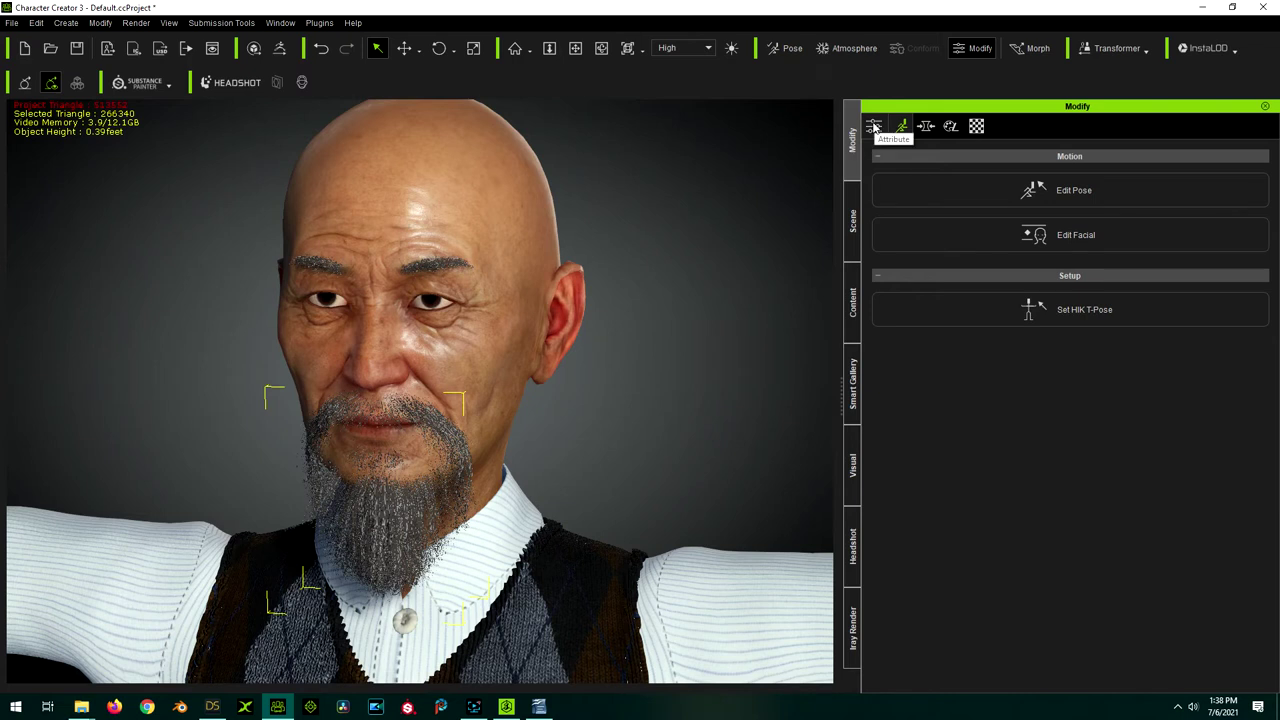
{"action": "left_click", "coordinate": [874, 126]}
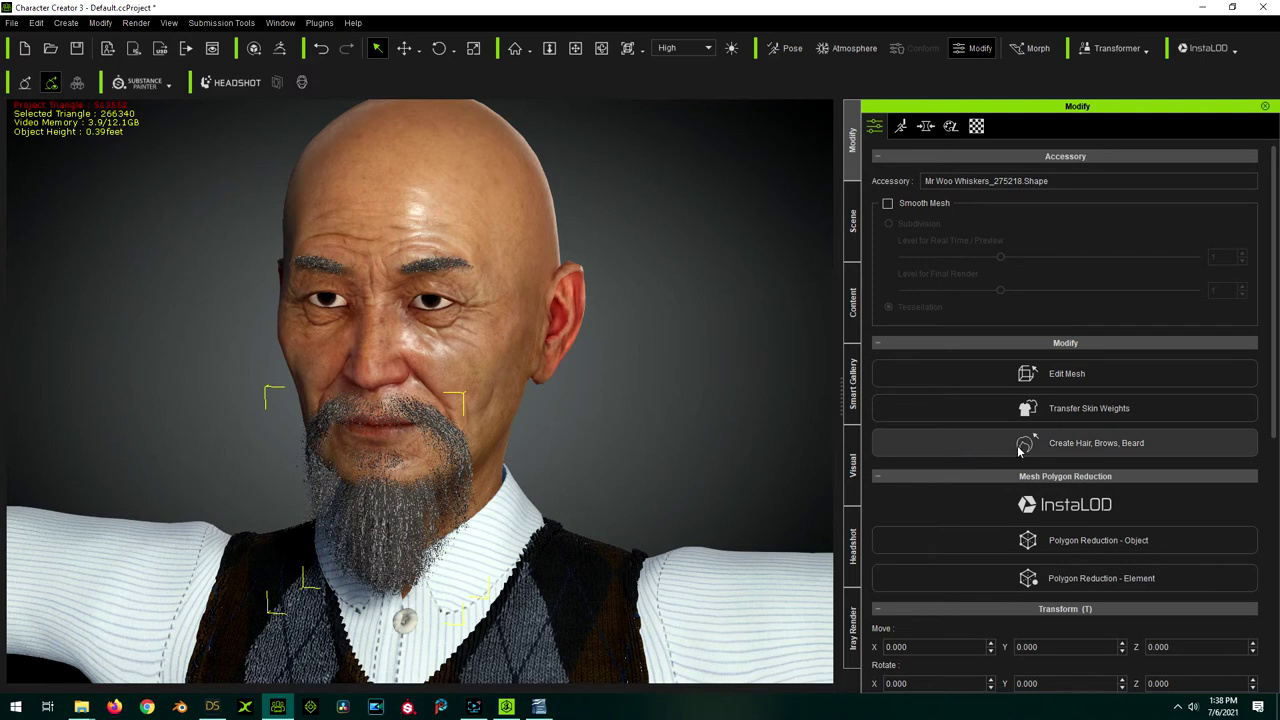
Start Create Hair, Brows, Beard for the whiskers, accepting the facial expression reset.
{"action": "left_click", "coordinate": [1127, 445]}
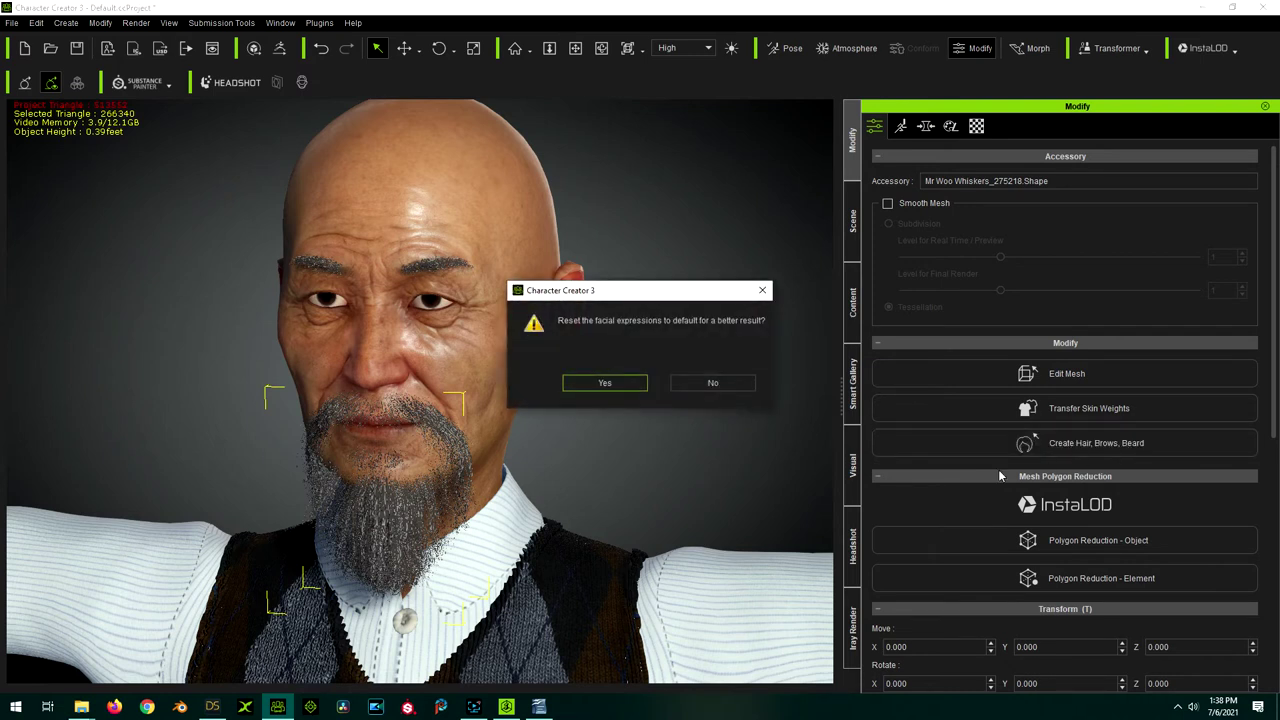
{"action": "left_click", "coordinate": [606, 384]}
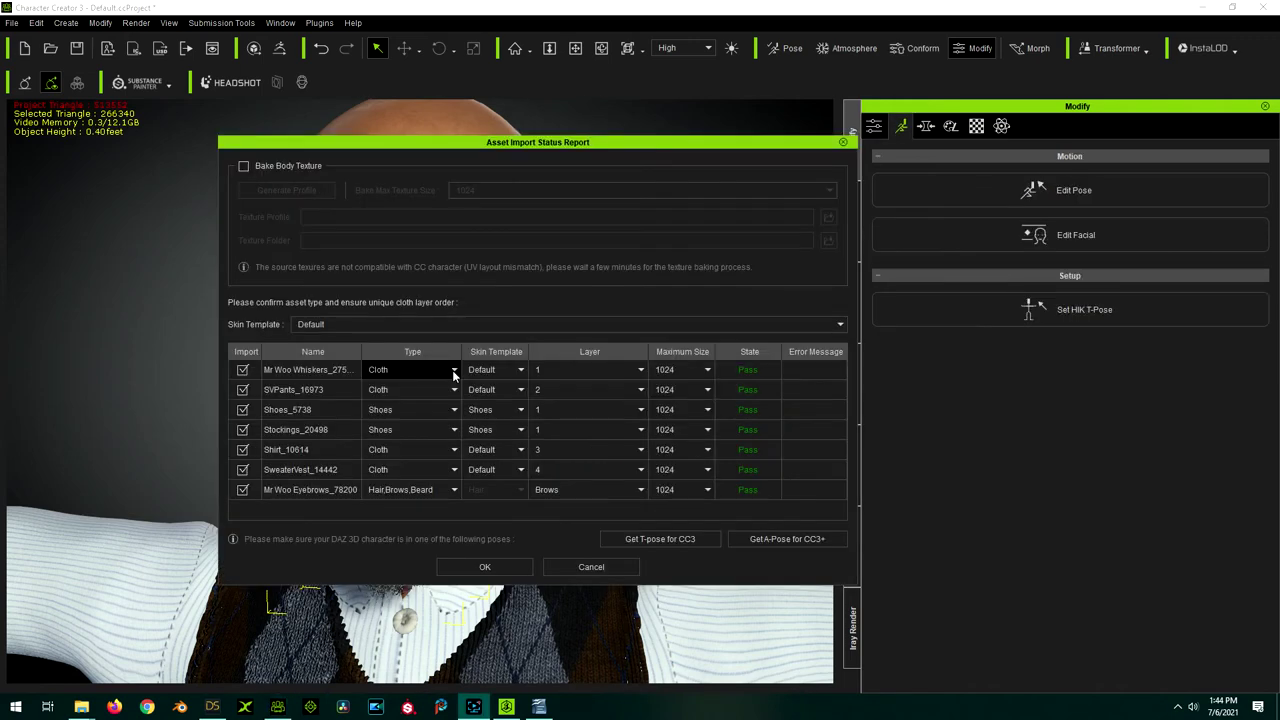
{"action": "left_click", "coordinate": [454, 370]}
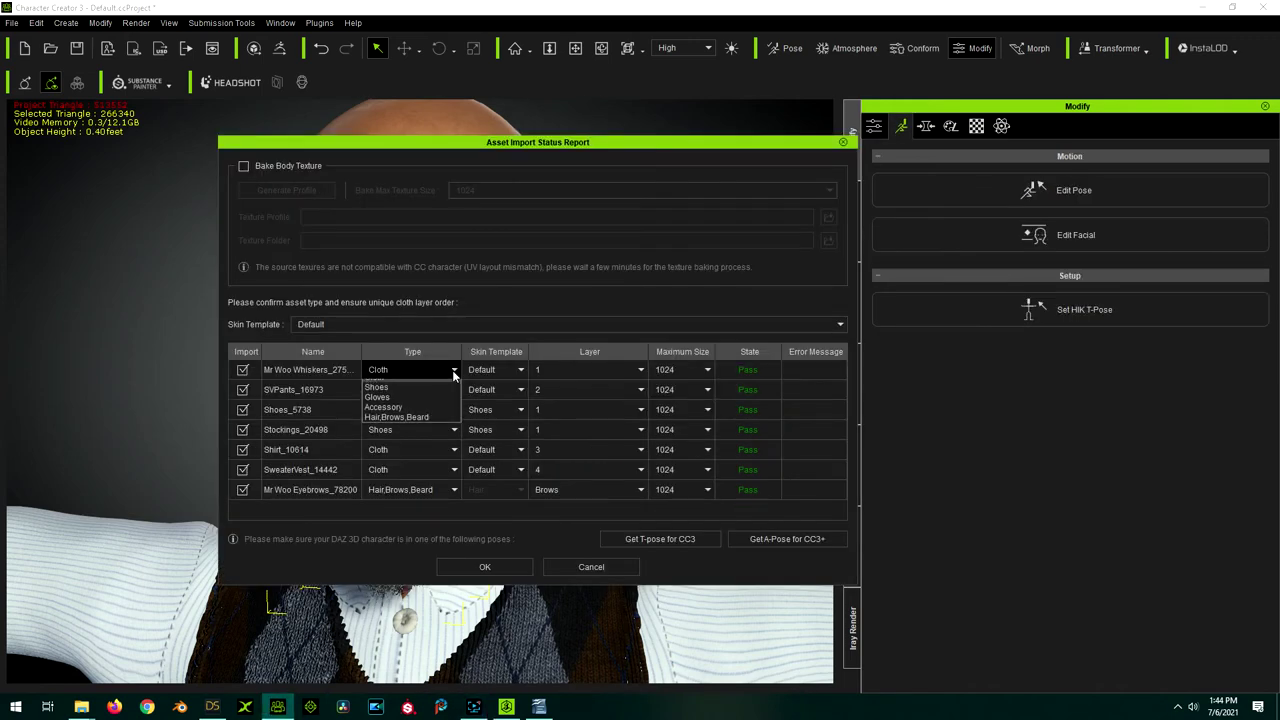
{"action": "left_click", "coordinate": [426, 424]}
{"action": "left_click", "coordinate": [557, 372]}
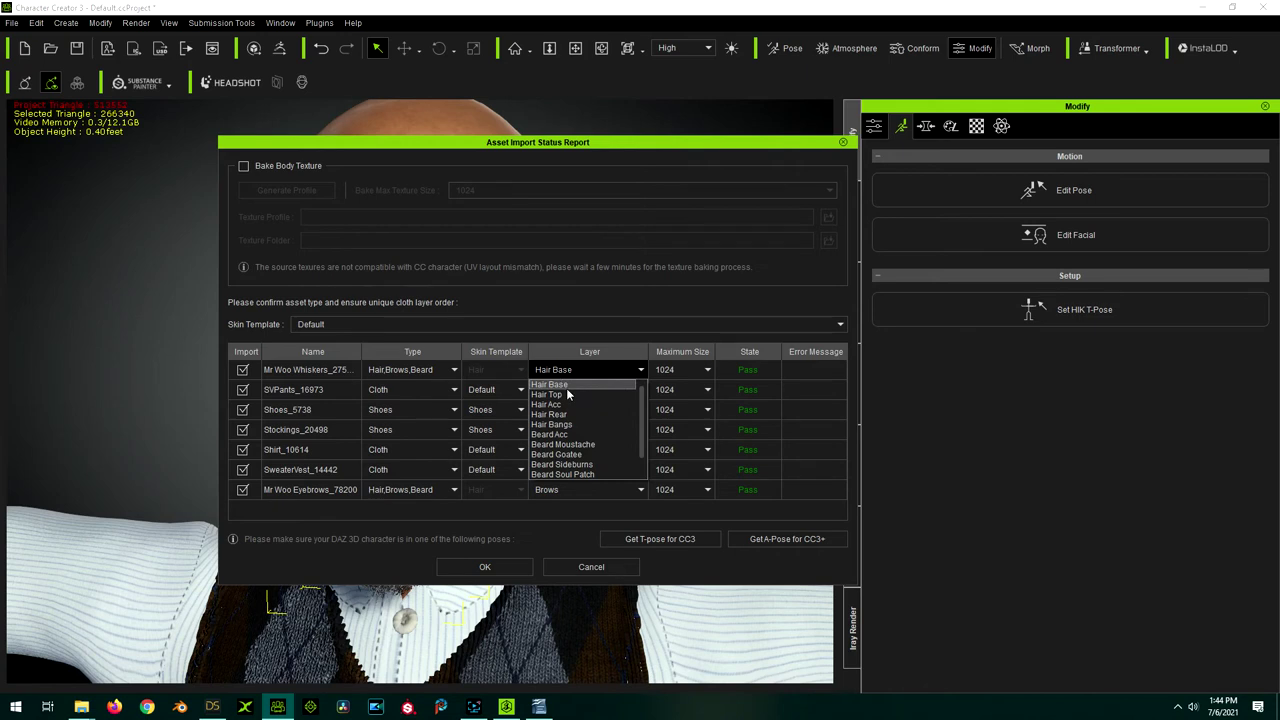
{"action": "scroll", "coordinate": [567, 455], "scroll_direction": "down", "scroll_amount": 1}
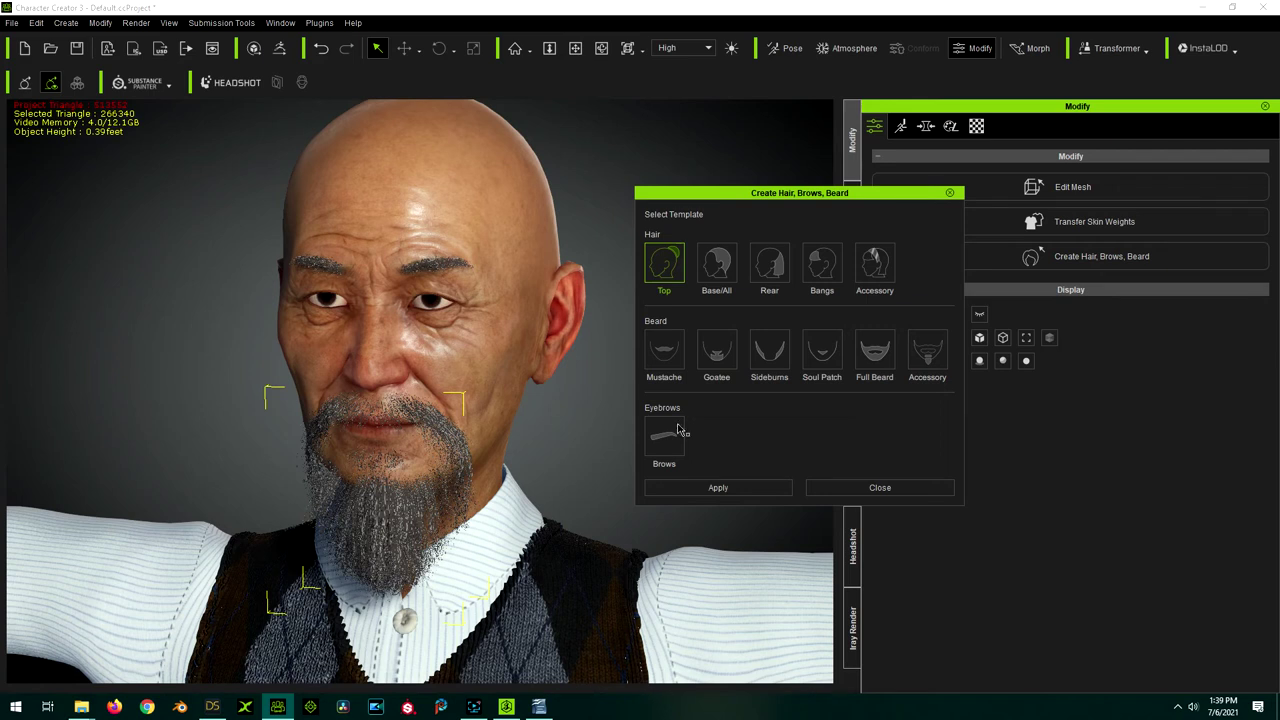
Choose the Full Beard template for Mr Woo's whiskers.
{"action": "left_click", "coordinate": [880, 357]}
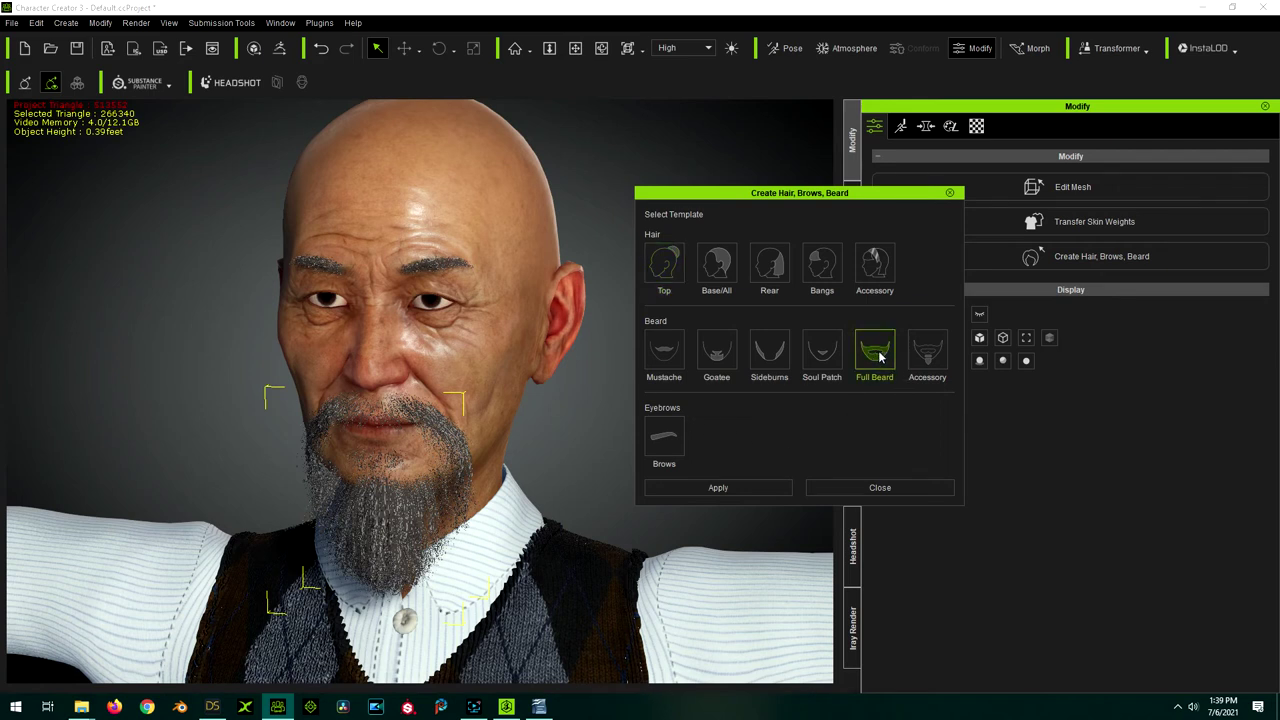
Apply the Full Beard template, close the template picker, and open Edit Facial under Motion.
{"action": "left_click", "coordinate": [736, 486]}
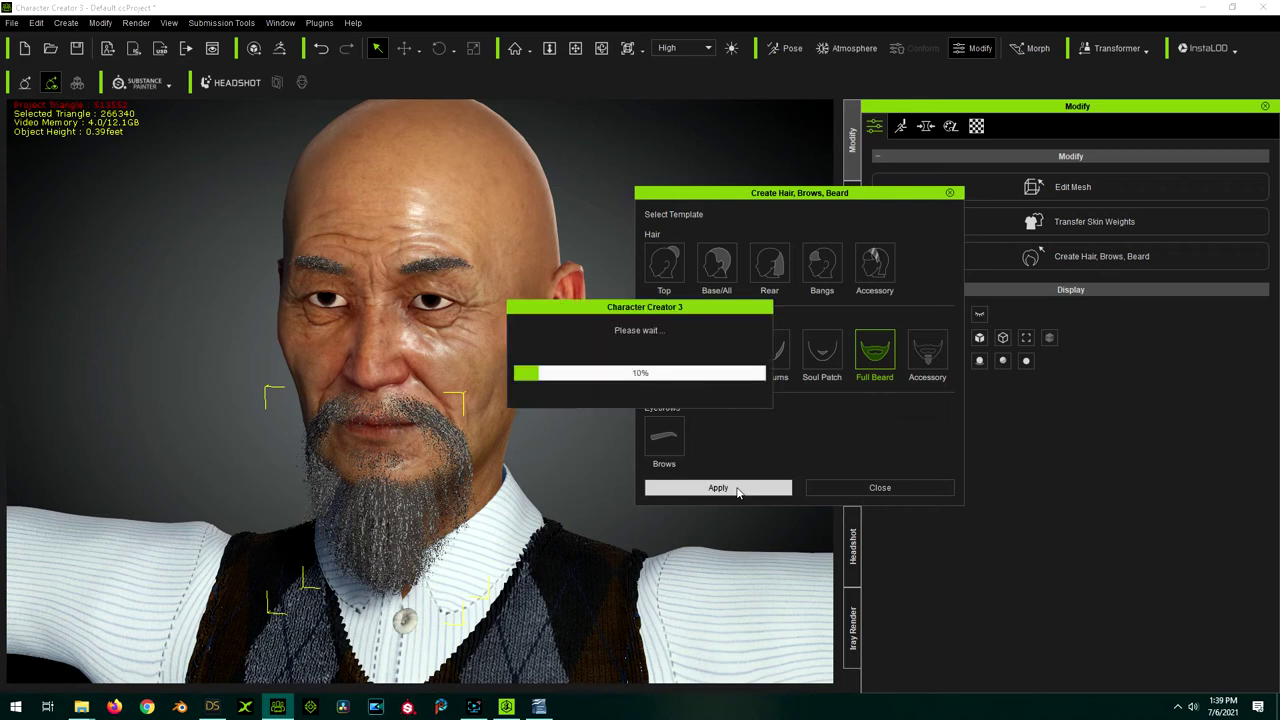
{"action": "left_click", "coordinate": [866, 490]}
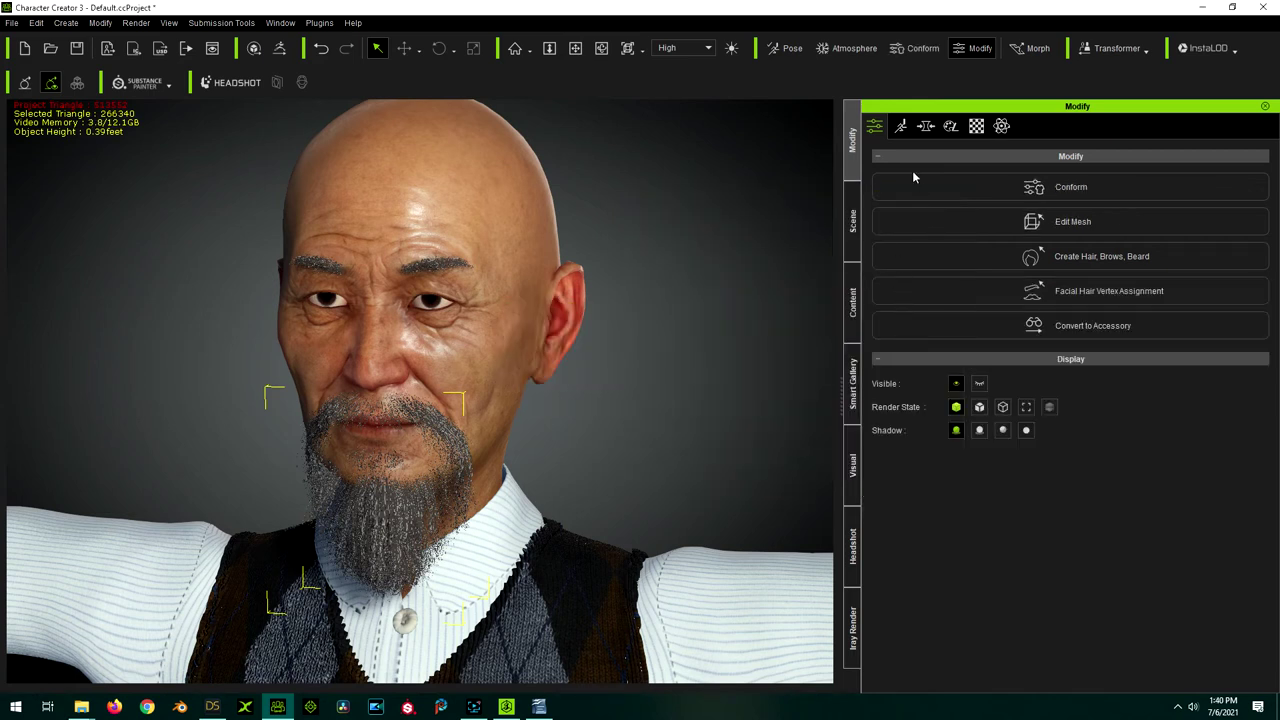
{"action": "left_click", "coordinate": [903, 127]}
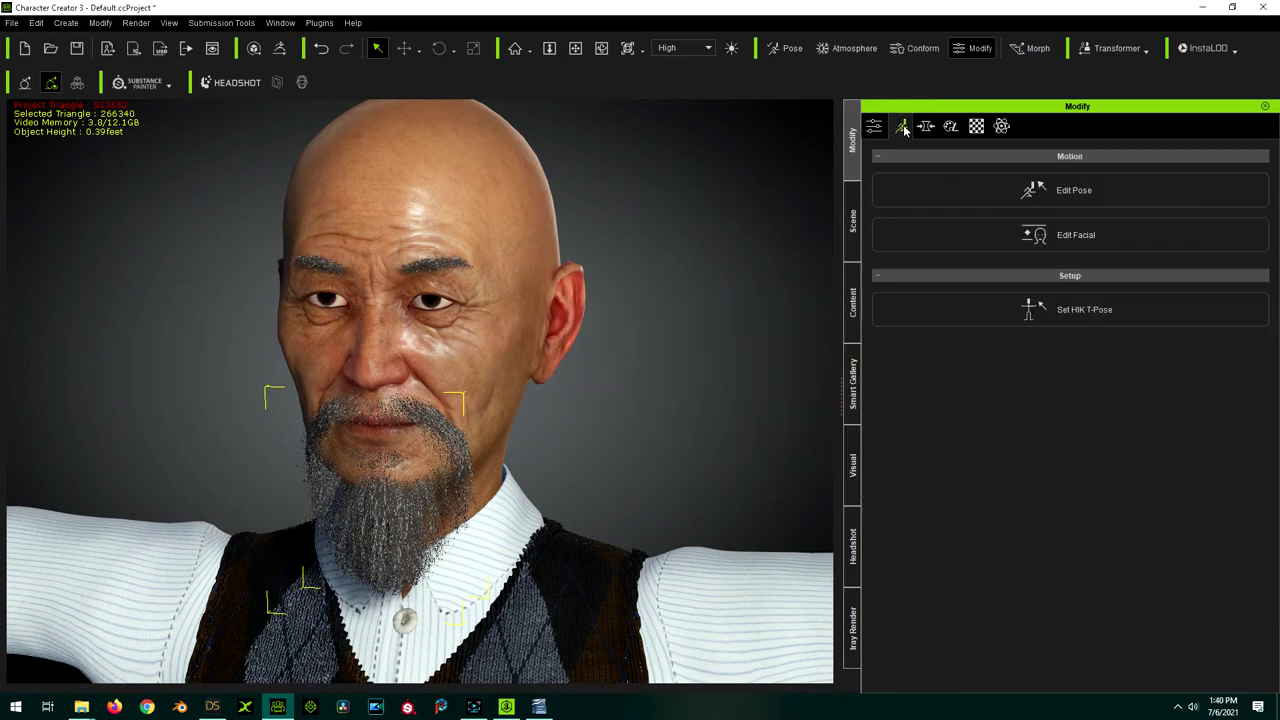
{"action": "left_click", "coordinate": [987, 238]}
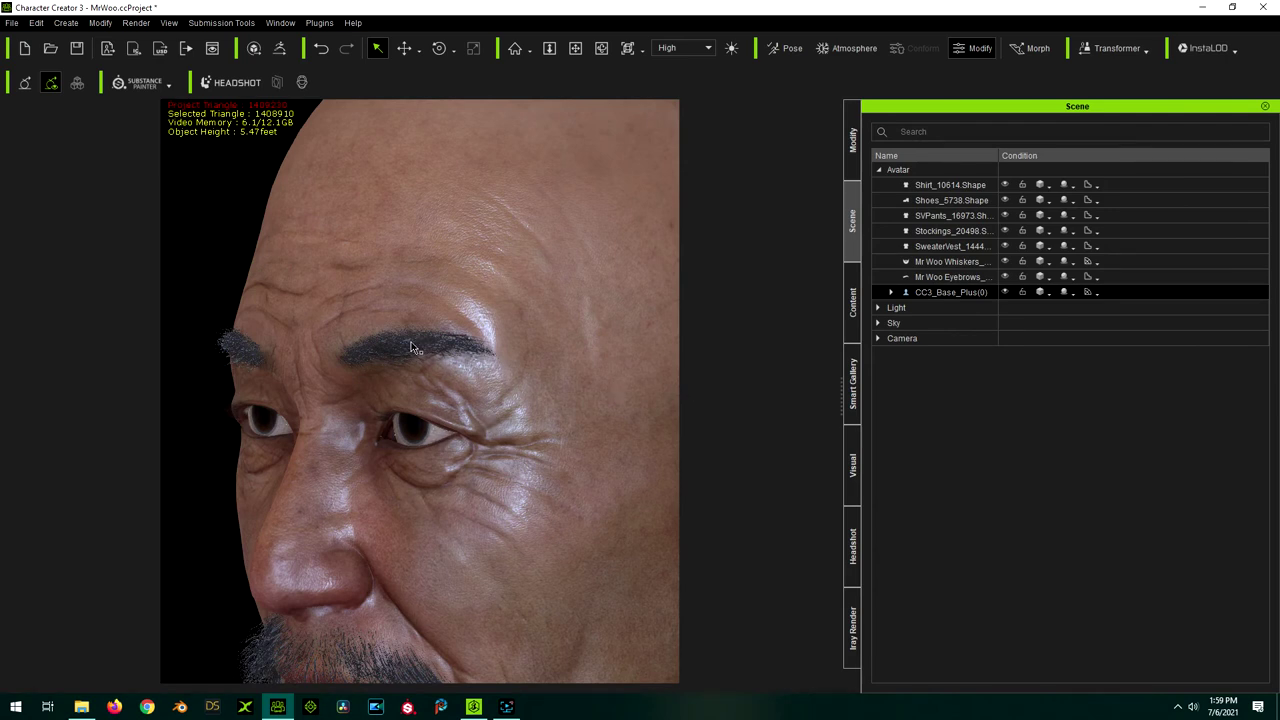
With Mr Woo Eyebrows selected, create a custom Smart Gallery pack named 'Mr Woo'.
{"action": "left_click", "coordinate": [949, 278]}
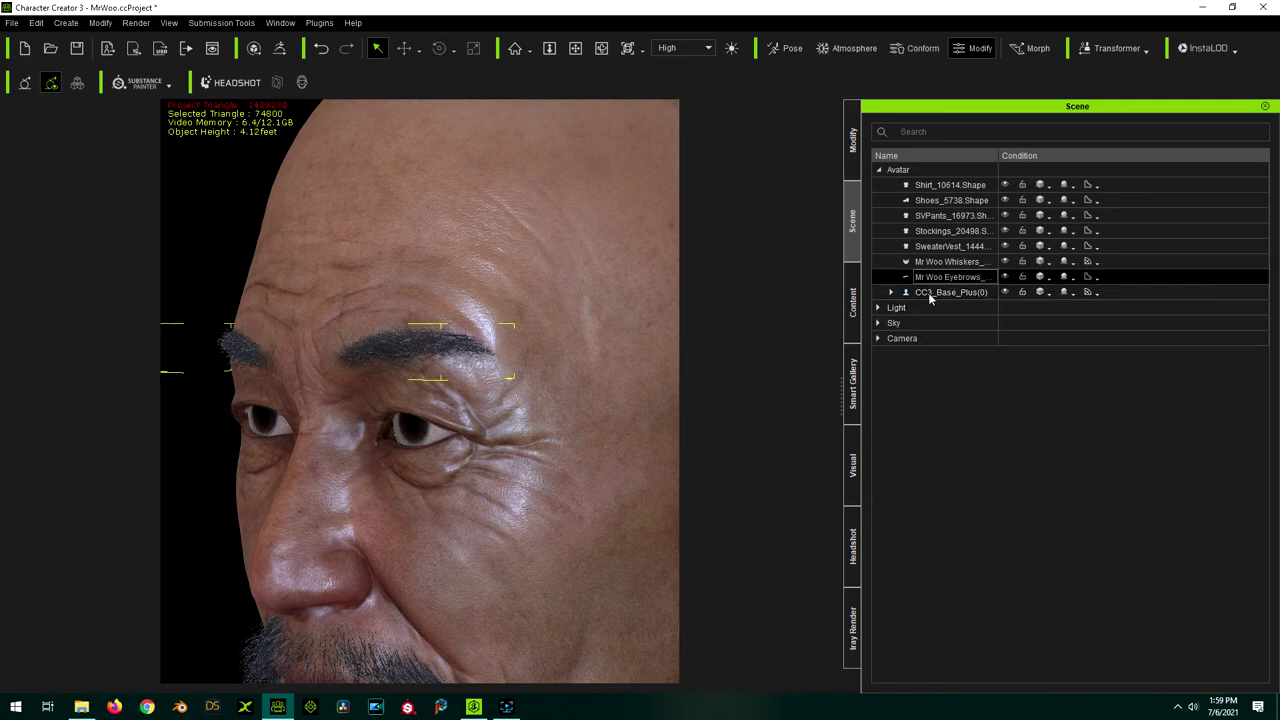
{"action": "left_click", "coordinate": [852, 397]}
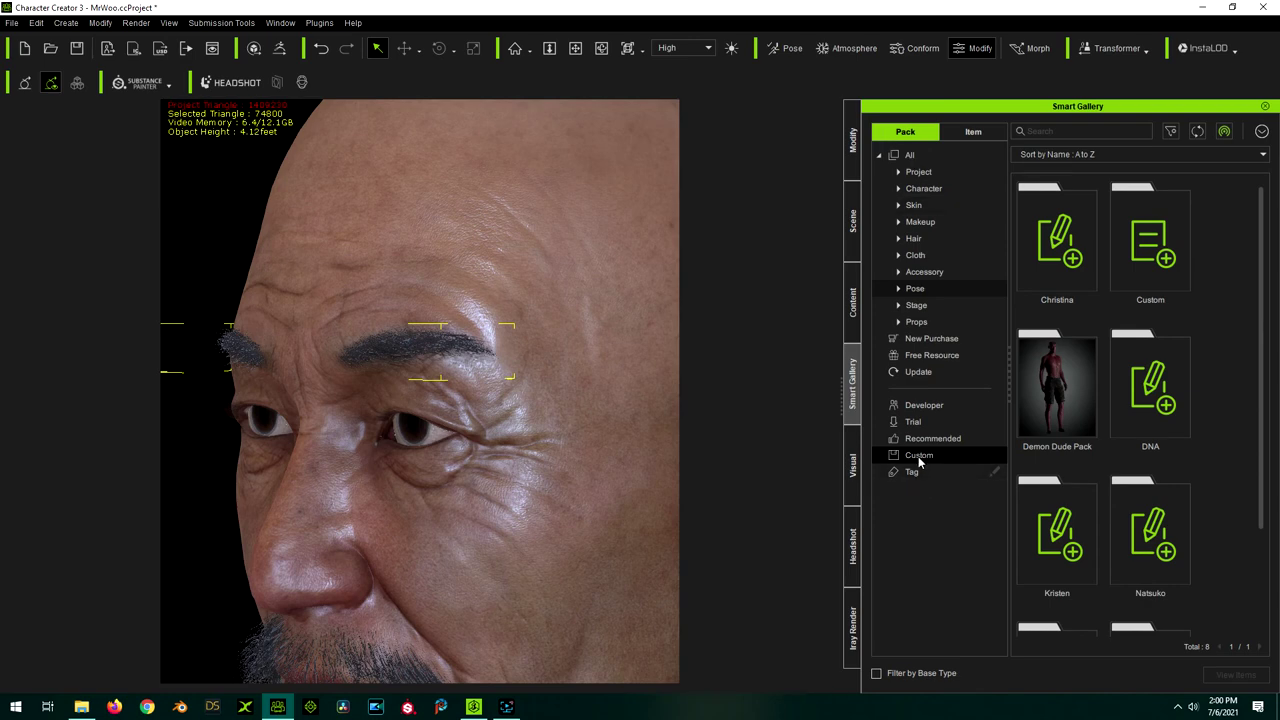
{"action": "right_click", "coordinate": [1218, 396]}
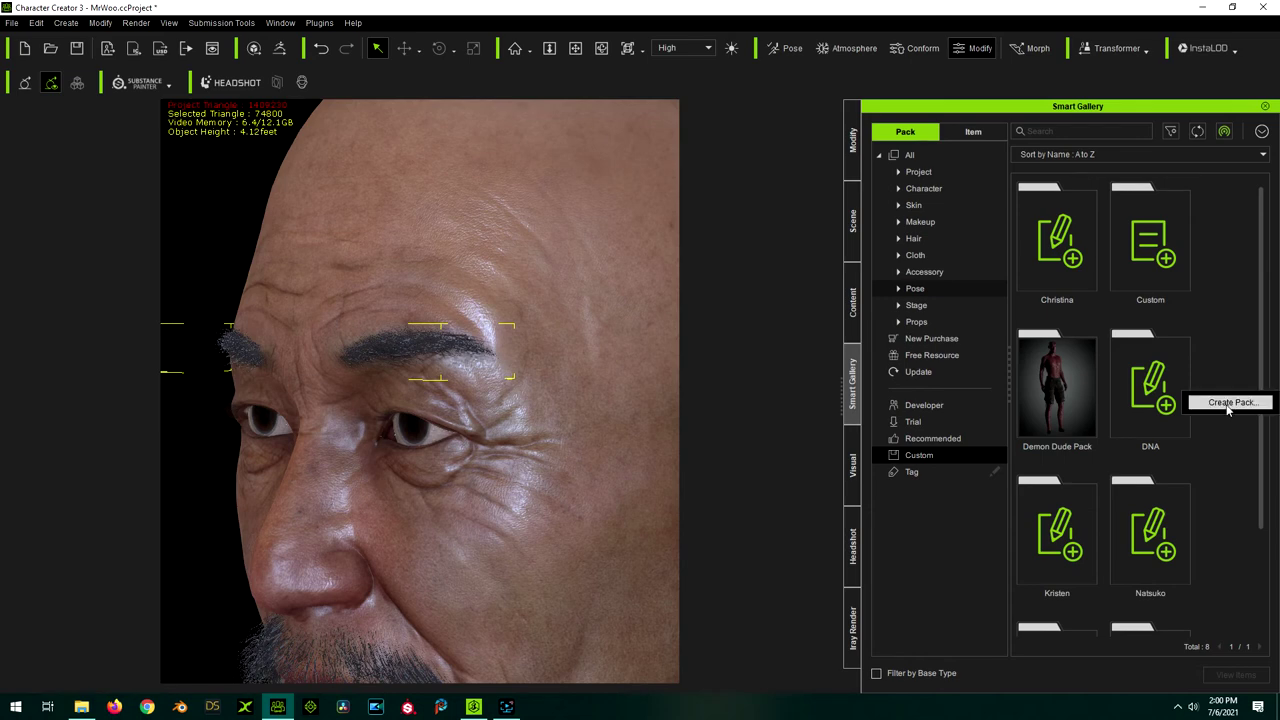
{"action": "left_click", "coordinate": [1228, 403]}
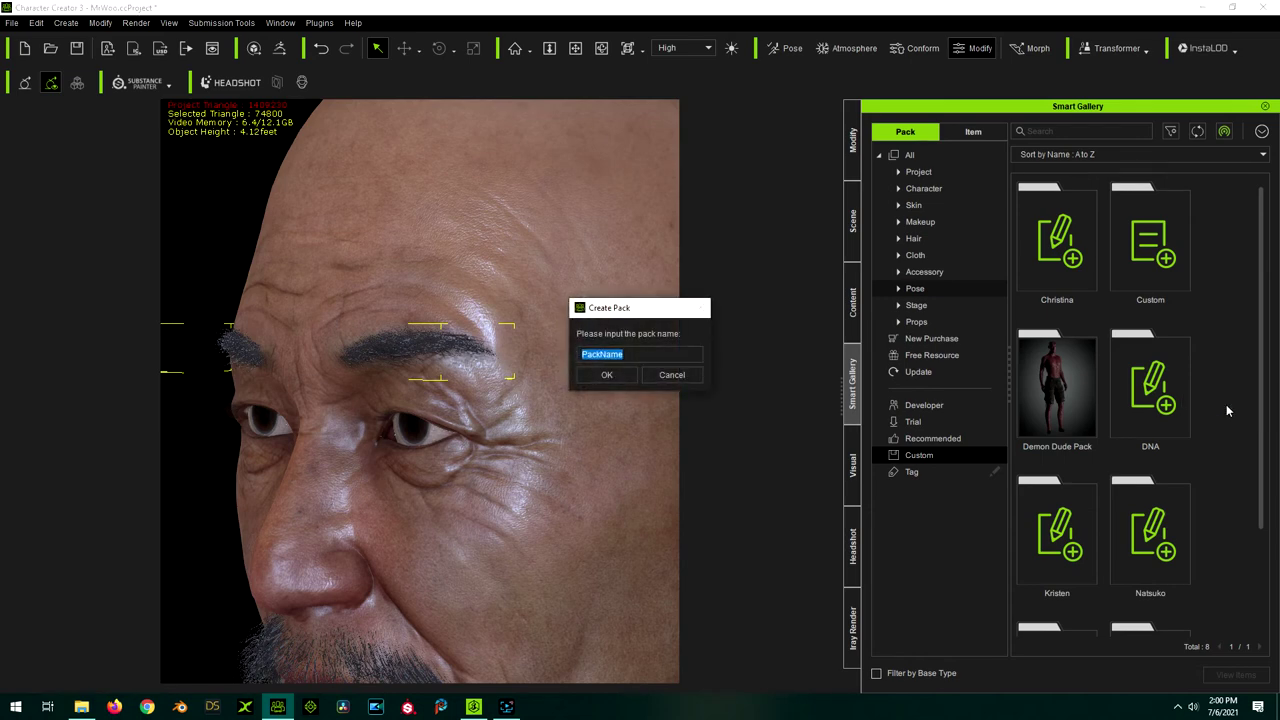
{"action": "type", "text": "Mr Woo"}
{"action": "key", "text": "Return"}
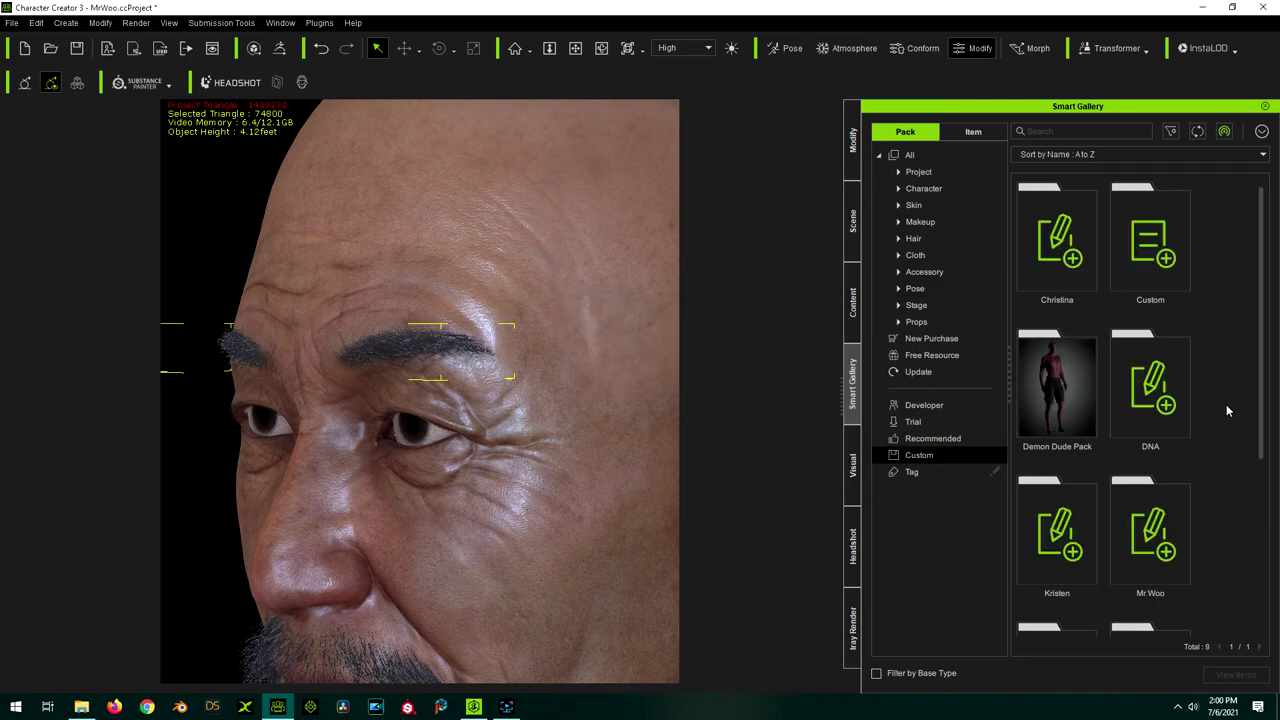
Save the eyebrows into the Mr Woo pack under the name 'Brows - Mr Woo'.
{"action": "scroll", "coordinate": [1226, 403], "scroll_direction": "down", "scroll_amount": 1}
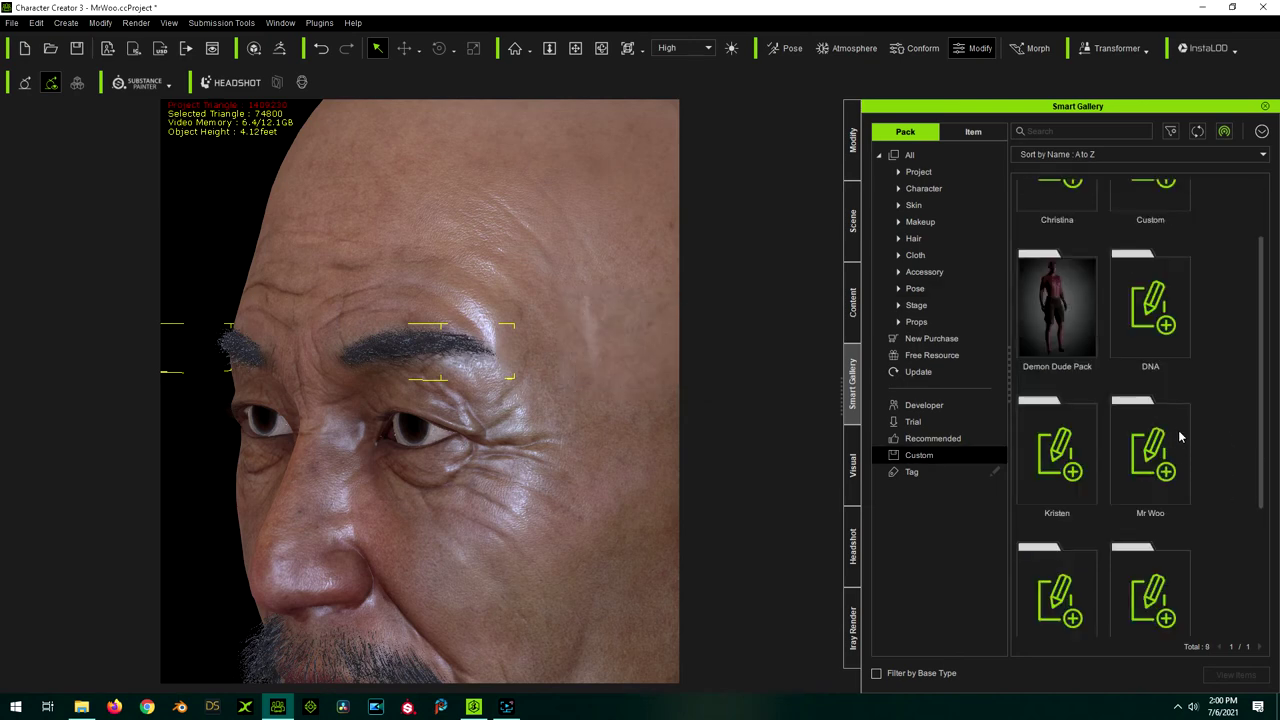
{"action": "double_click", "coordinate": [1163, 476]}
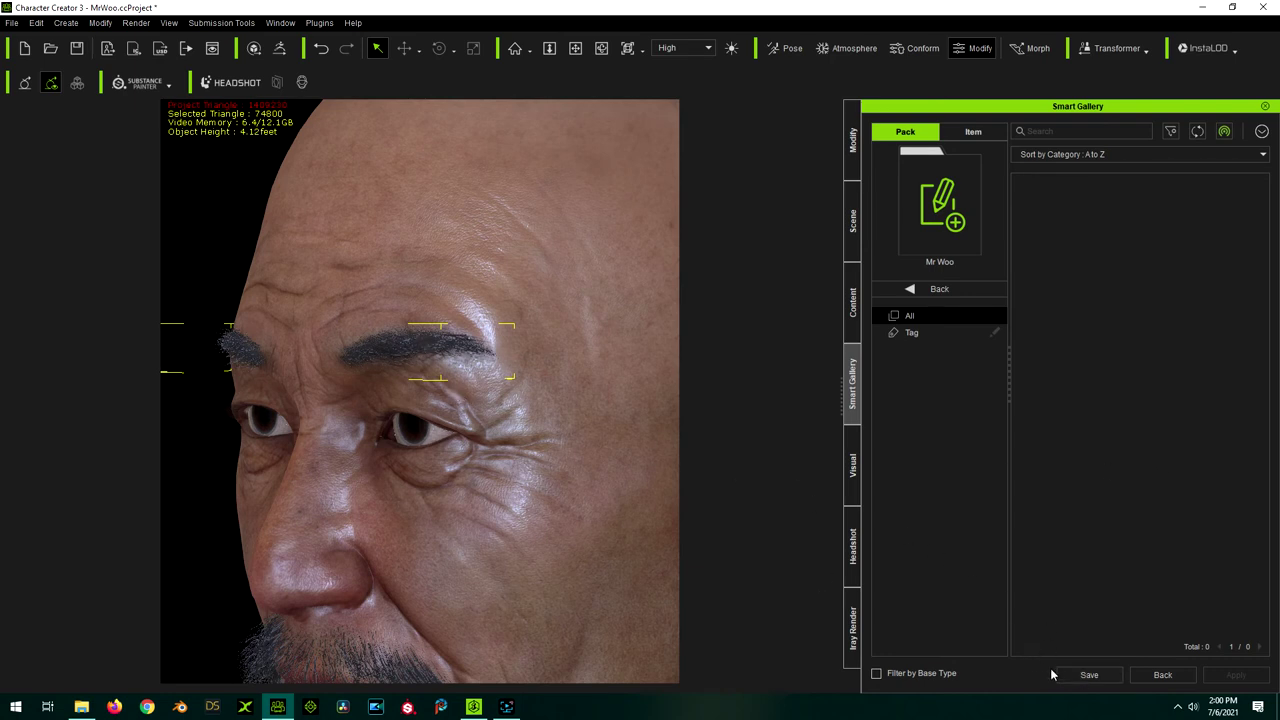
{"action": "left_click", "coordinate": [1083, 676]}
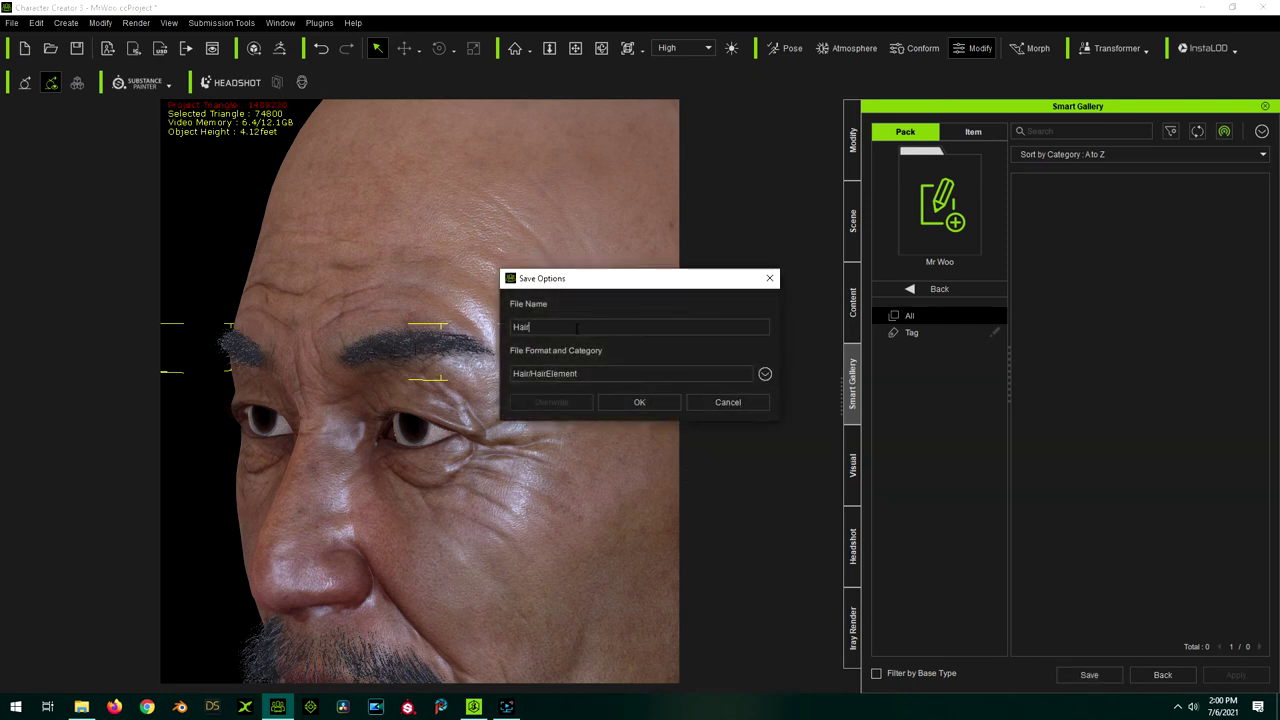
{"action": "key", "text": "BackSpace"}
{"action": "key", "text": "BackSpace"}
{"action": "type", "text": "Brows - Mr Woo"}
{"action": "left_click", "coordinate": [629, 397]}
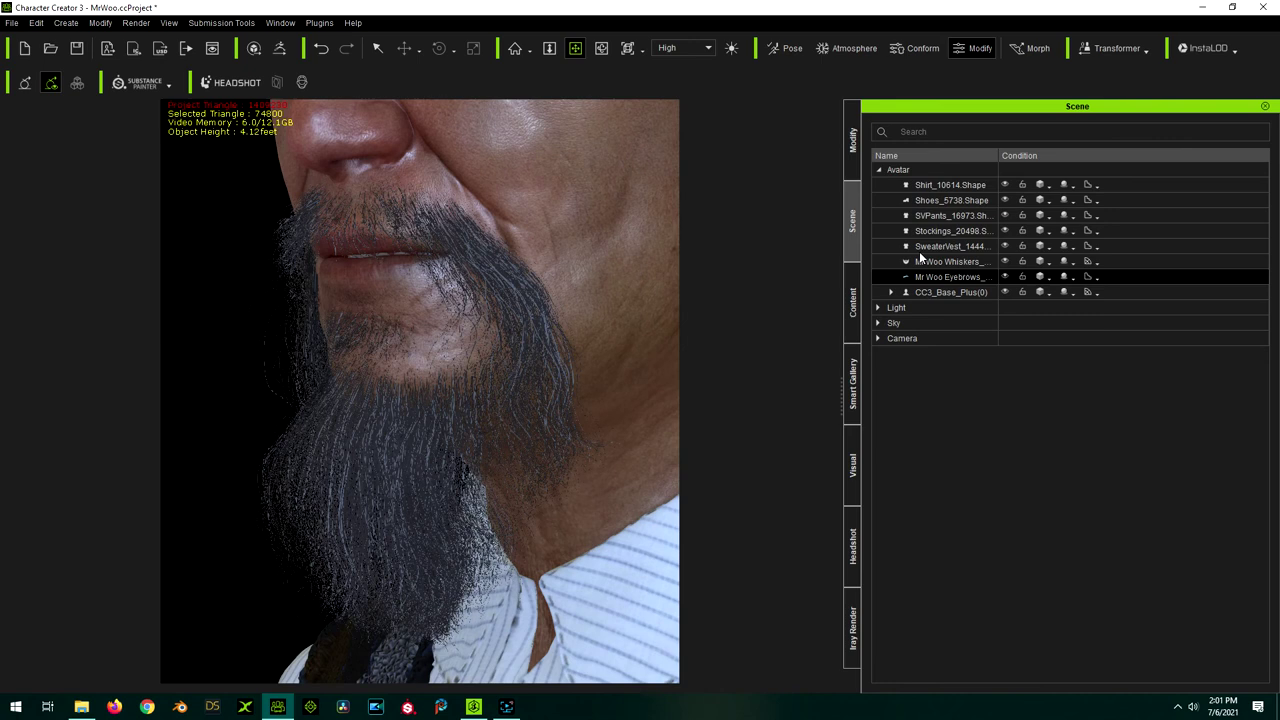
Select only Mr Woo Whiskers and enter 'Beard - Mr Woo' as the save name in the Mr Woo pack.
{"action": "left_click", "coordinate": [928, 262], "text": "ctrl"}
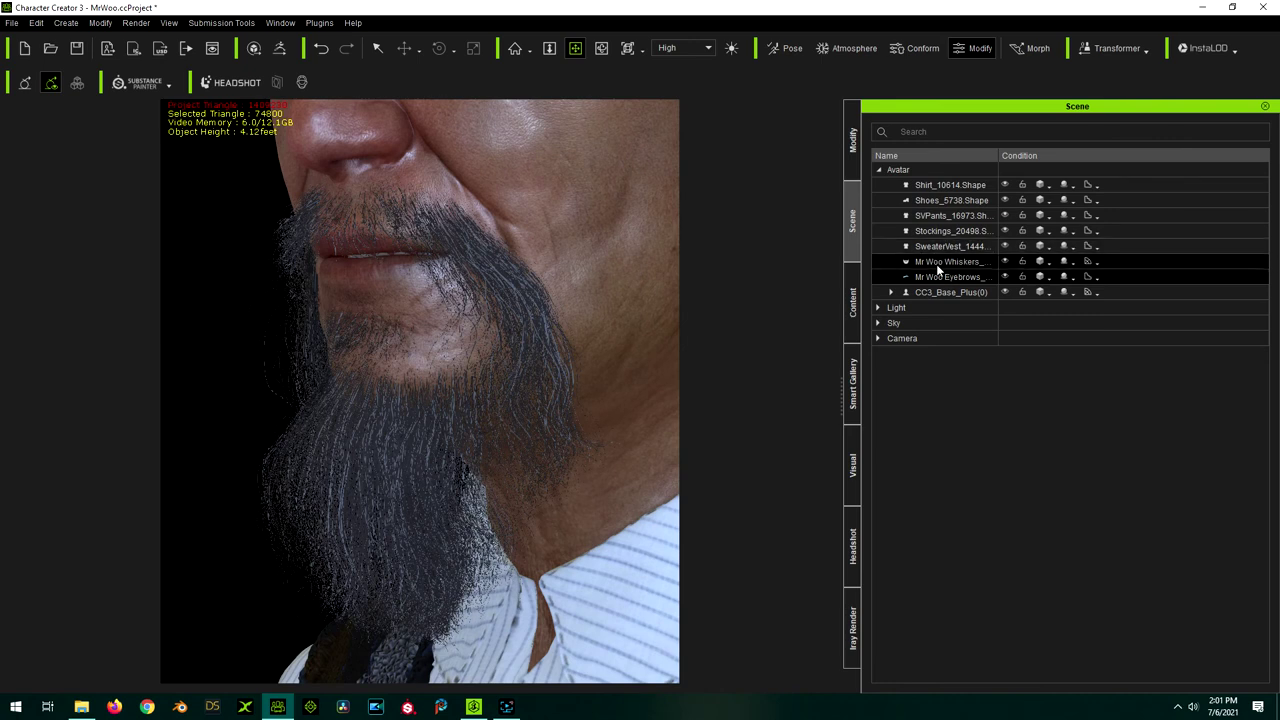
{"action": "left_click", "coordinate": [936, 264]}
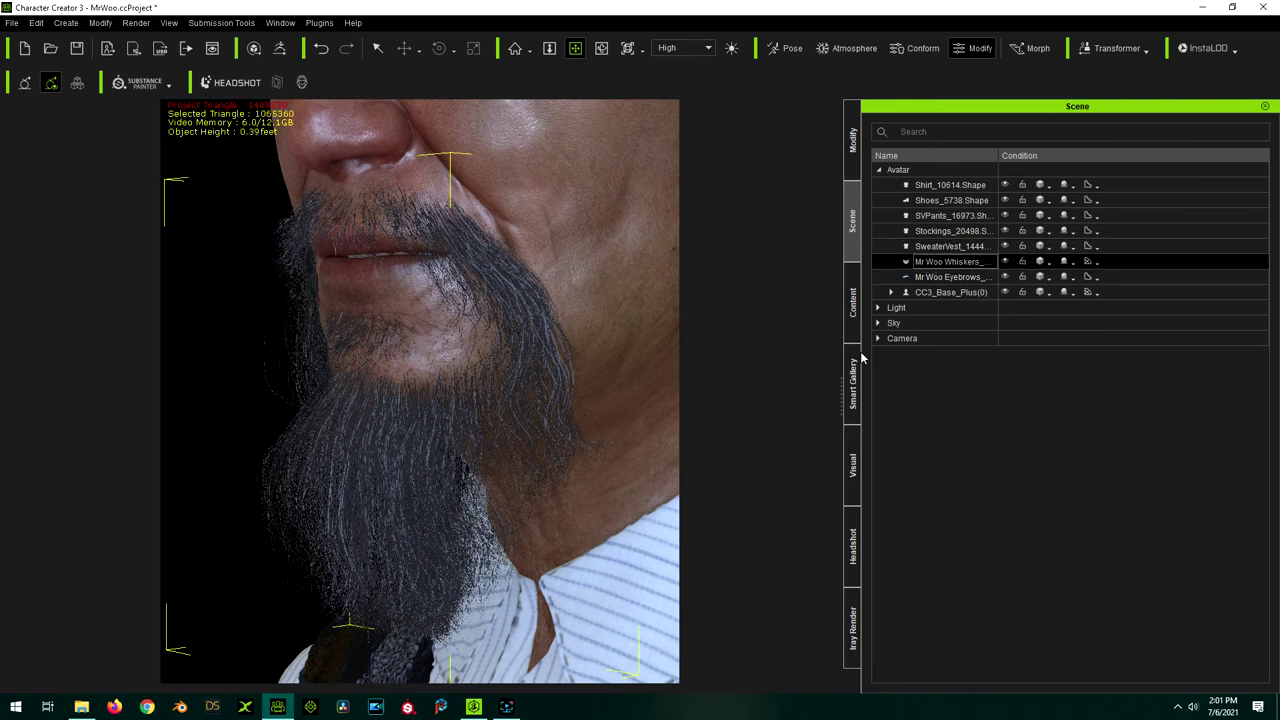
{"action": "left_click", "coordinate": [847, 401]}
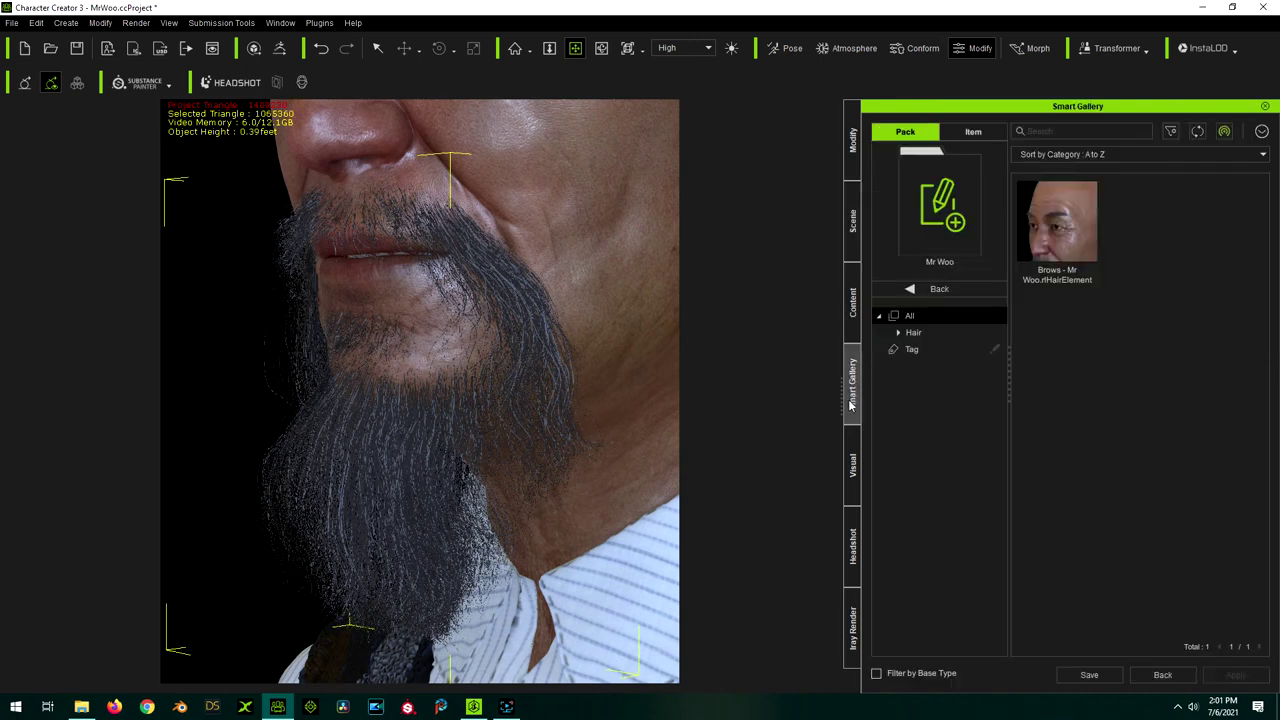
{"action": "left_click", "coordinate": [1089, 675]}
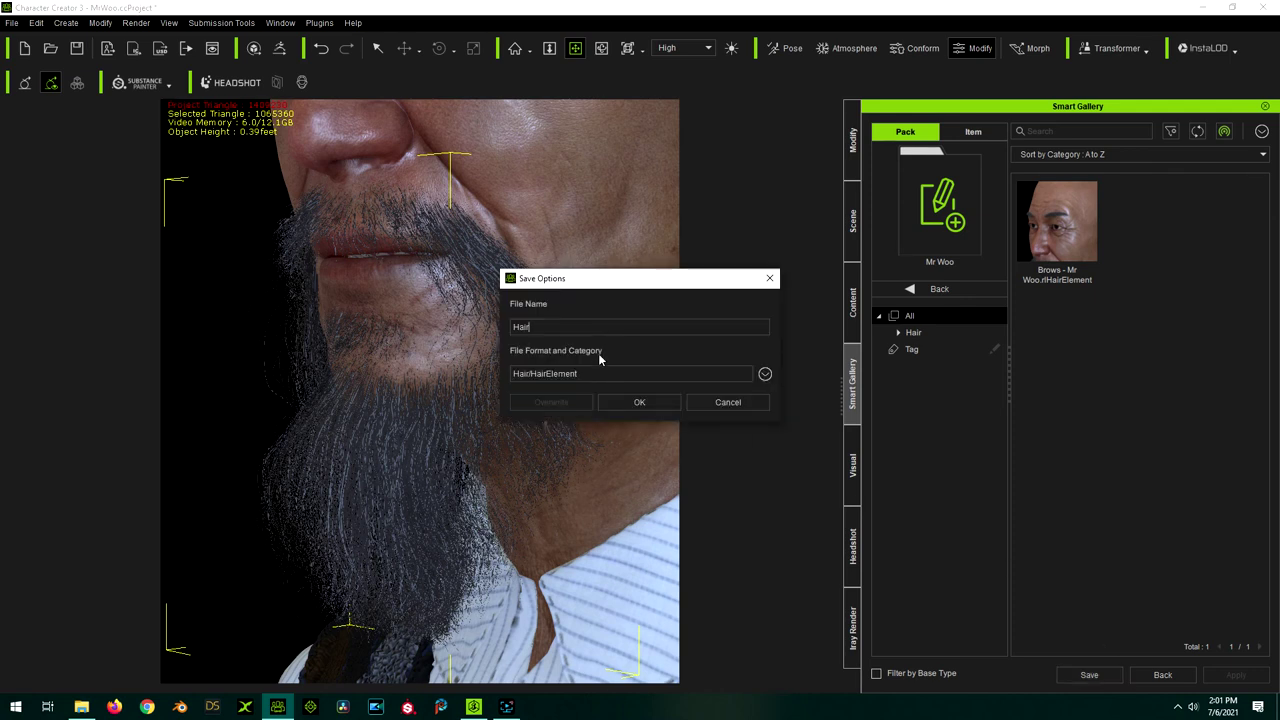
{"action": "key", "text": "BackSpace"}
{"action": "key", "text": "BackSpace"}
{"action": "key", "text": "BackSpace"}
{"action": "key", "text": "BackSpace"}
{"action": "type", "text": "Beard - Mr Woo"}
Finish saving 'Beard - Mr Woo' and apply the 9_Angry expression to test the beard.
{"action": "left_click", "coordinate": [636, 402]}
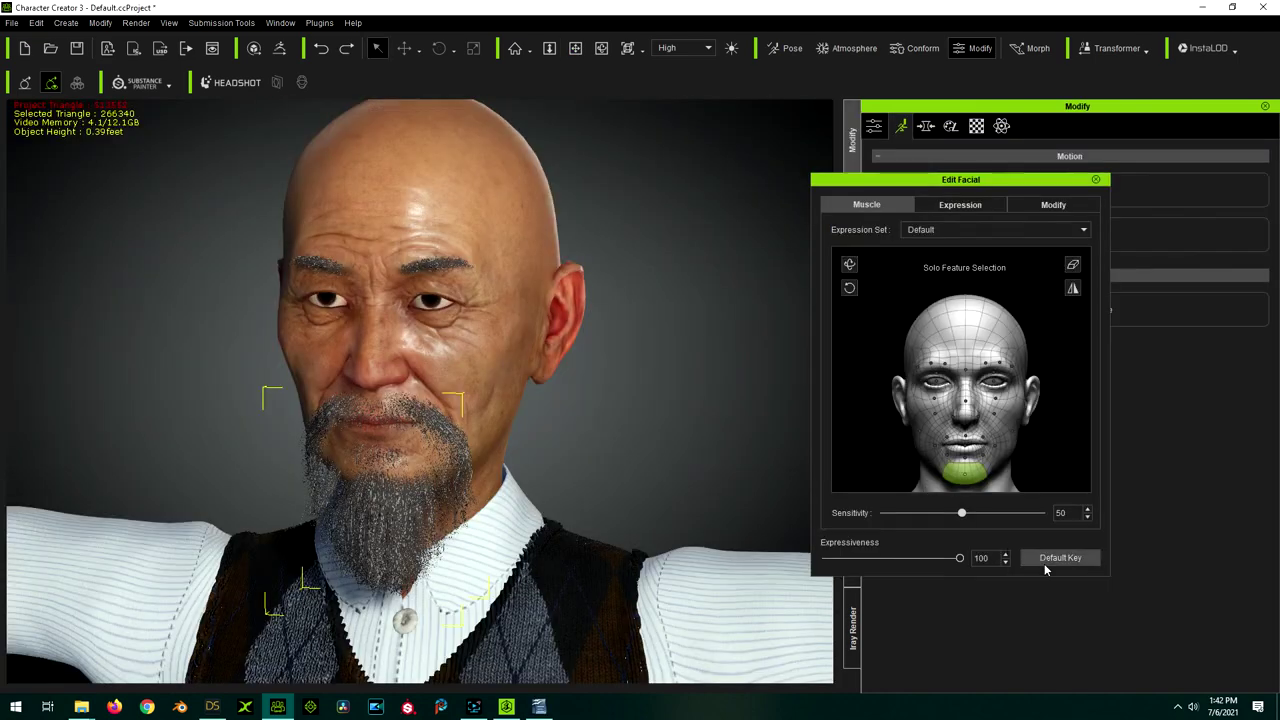
{"action": "left_click", "coordinate": [963, 208]}
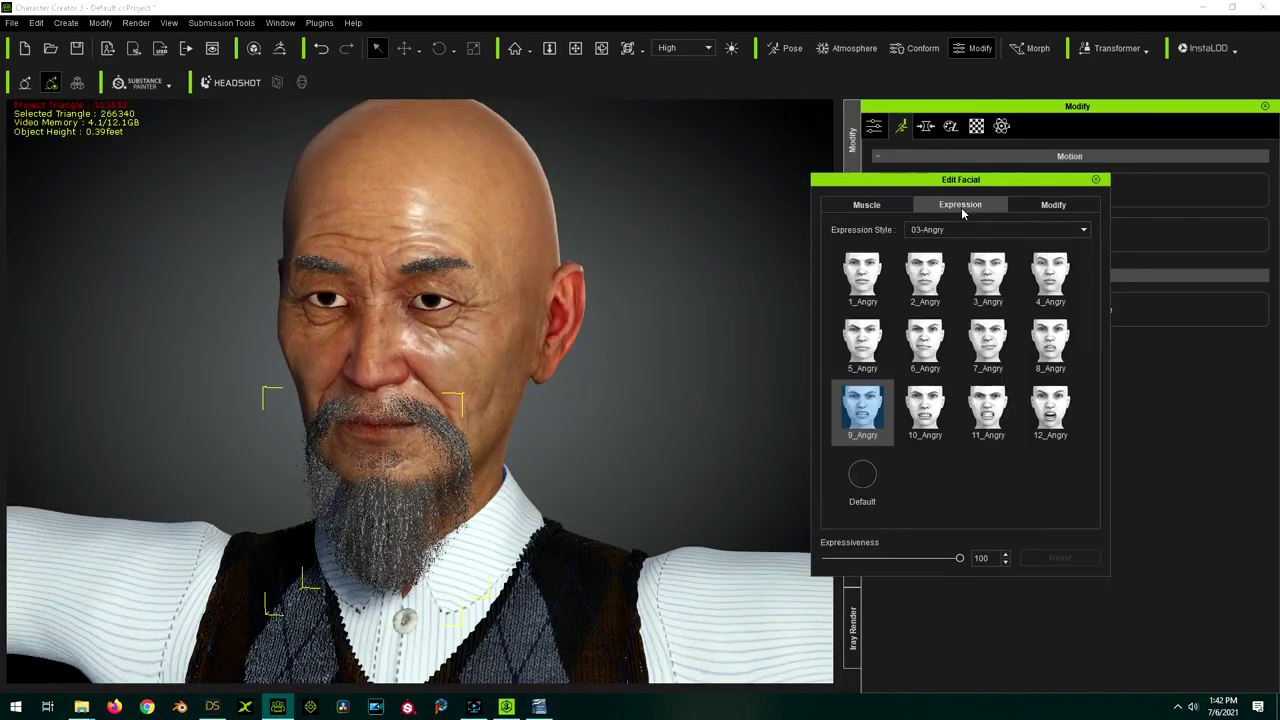
{"action": "left_click", "coordinate": [866, 418]}
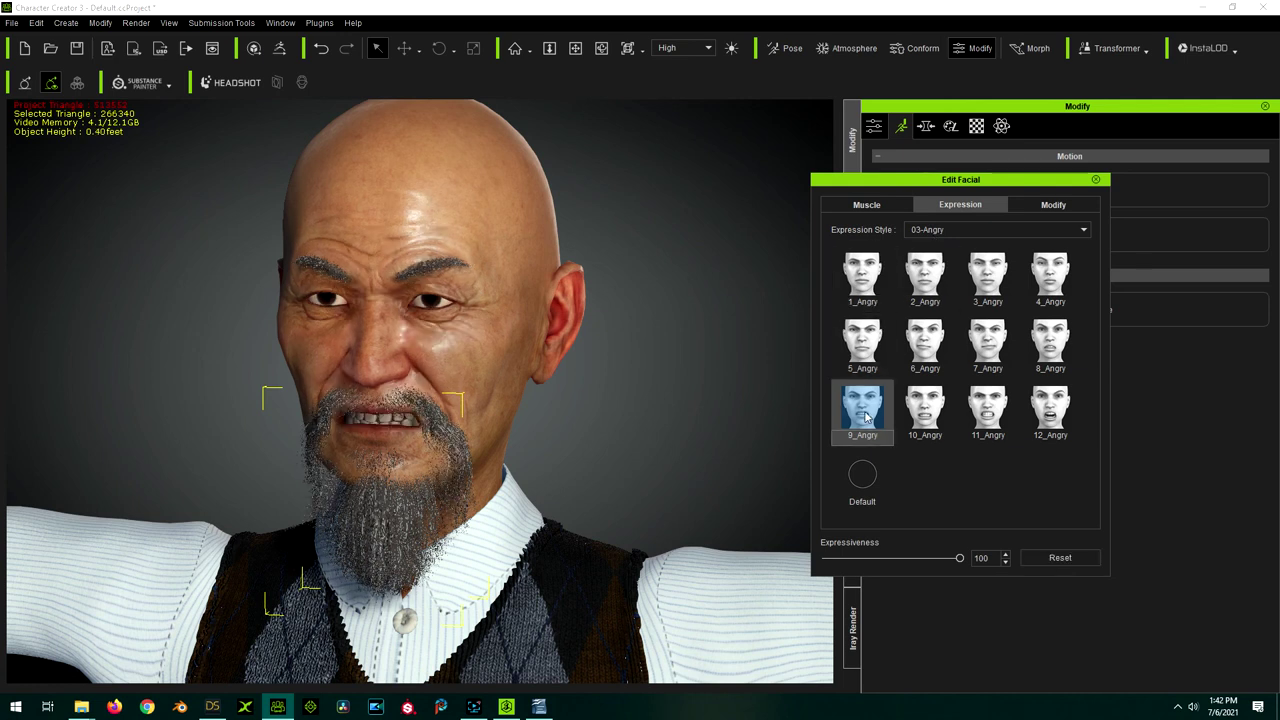